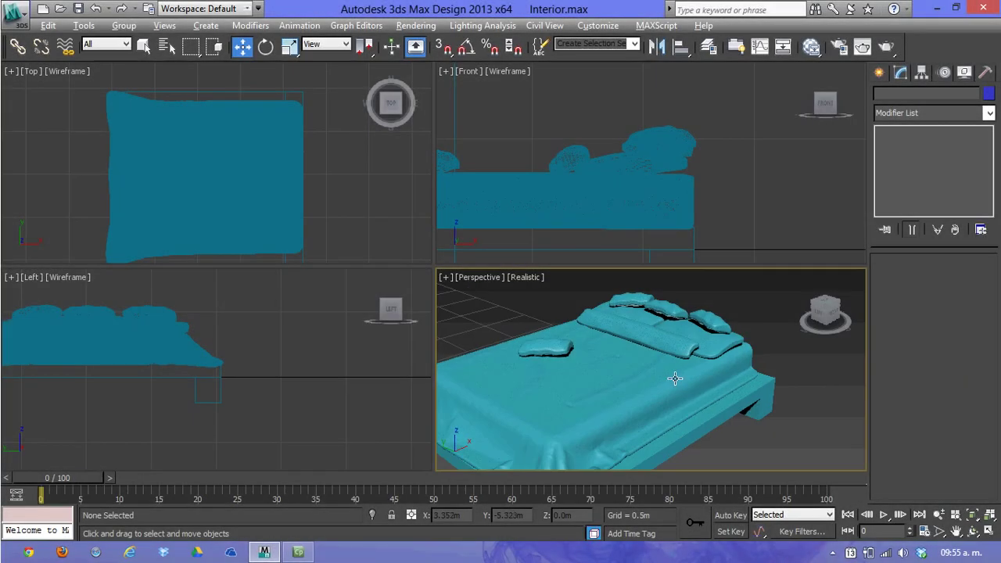
- Orbit the Perspective view, pan the Left view, and bring up the Standard Primitives object types
mouse_move(676, 378)
alt+middle_down()
mouse_move(699, 340)
mouse_move(652, 409)
mouse_move(764, 402)
mouse_move(683, 402)
mouse_move(662, 394)
mouse_move(668, 384)
alt+middle_up()
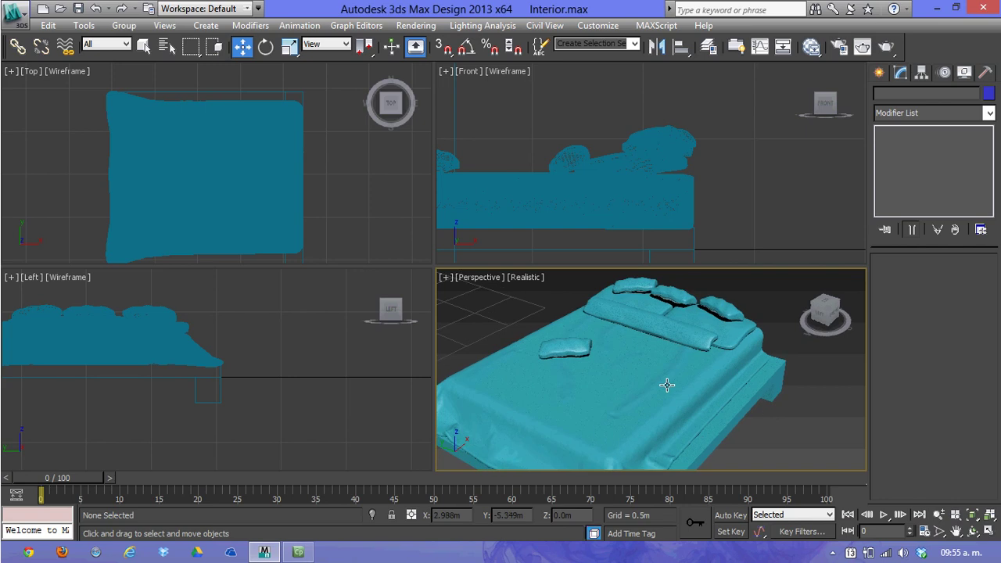
click(345, 388)
mouse_move(227, 356)
middle_down()
mouse_move(341, 363)
mouse_move(318, 385)
middle_up()
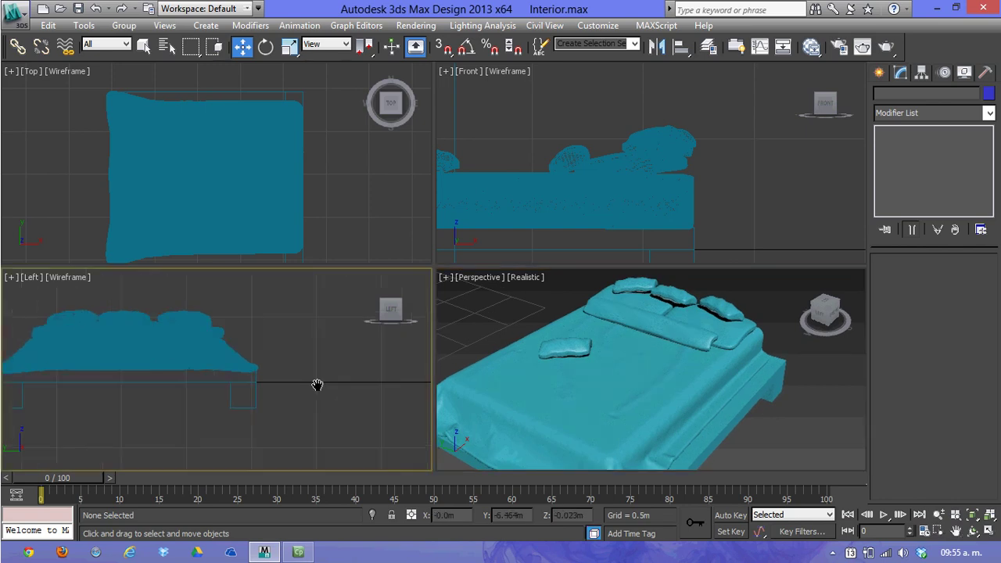
click(886, 73)
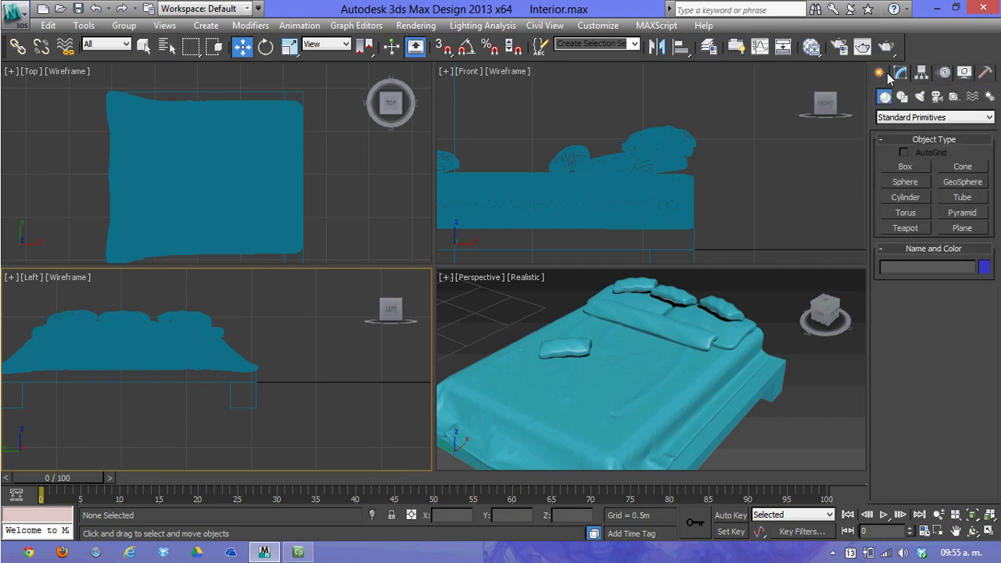
- Draw a tall pointed cone beside the bed in the Perspective view
click(911, 197)
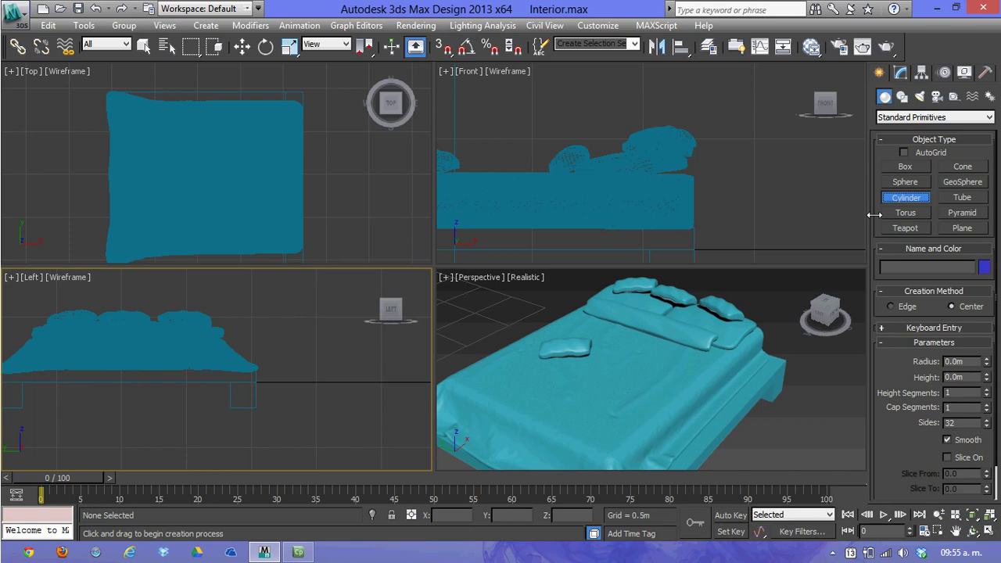
click(964, 168)
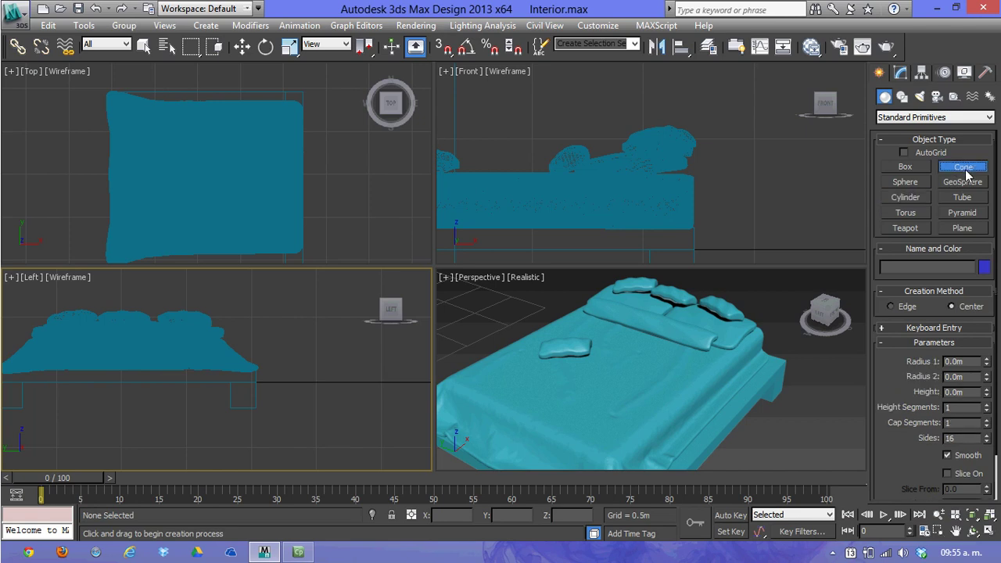
scroll(472, 407, up, 3)
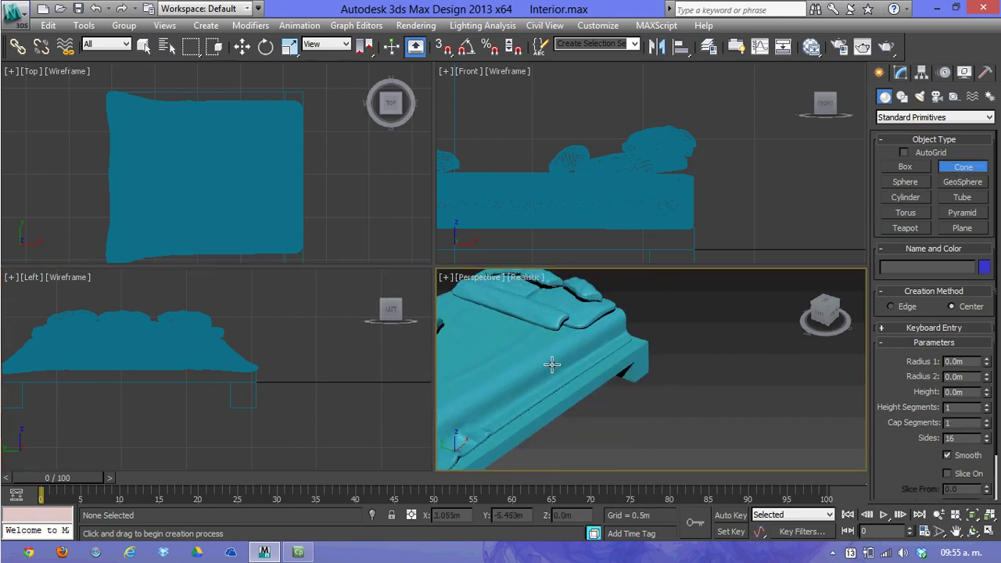
click(670, 404)
right_click(670, 405)
scroll(688, 385, down, 2)
drag(685, 393, 695, 354)
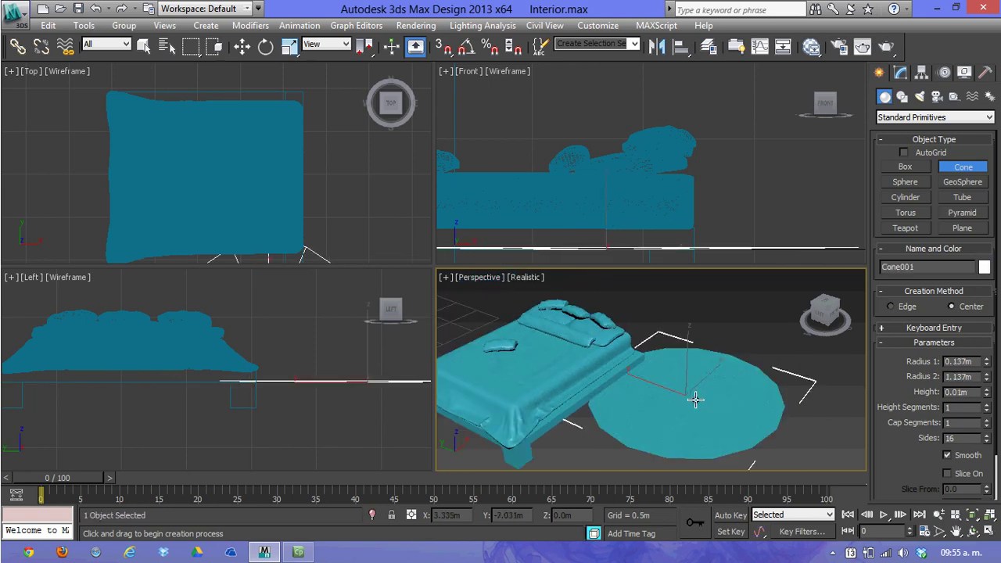
click(695, 348)
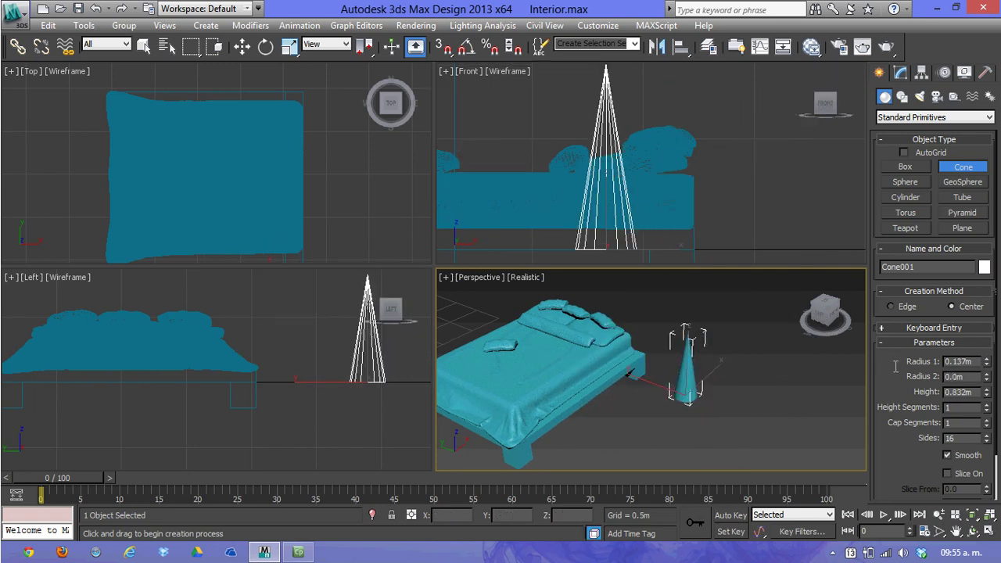
- Set the cone to Radius 1 0.02m, Radius 2 0.05m and Height 0.5m
text(.02)
key(Tab)
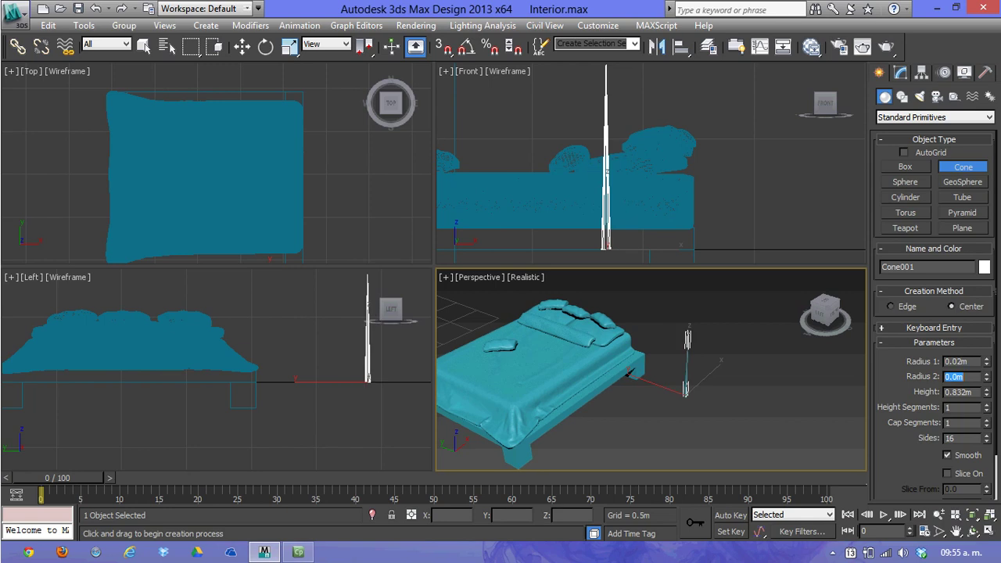
text(5)
key(Tab)
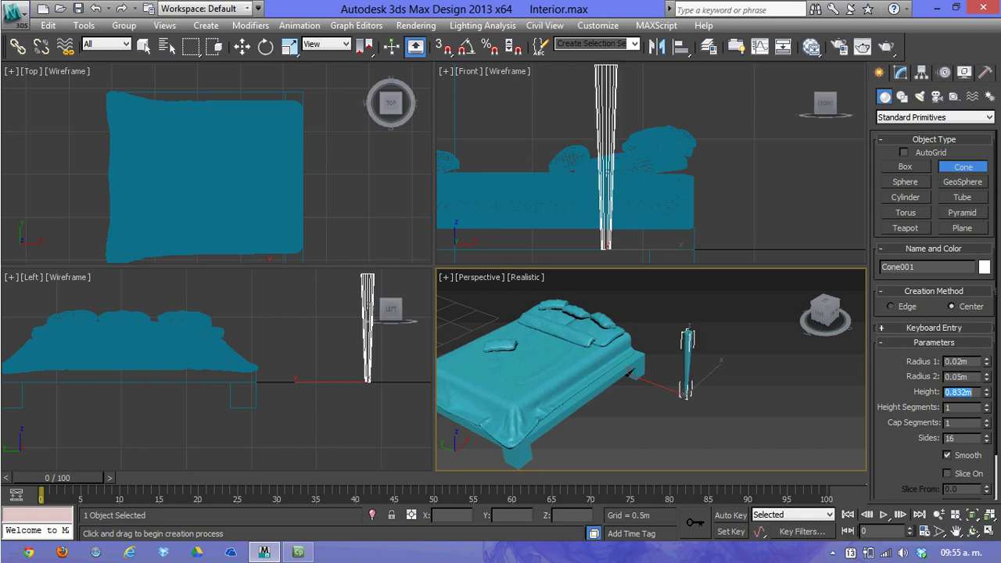
text(.5)
key(Return)
mouse_move(287, 361)
middle_down()
mouse_move(251, 353)
mouse_move(262, 343)
middle_up()
key(w)
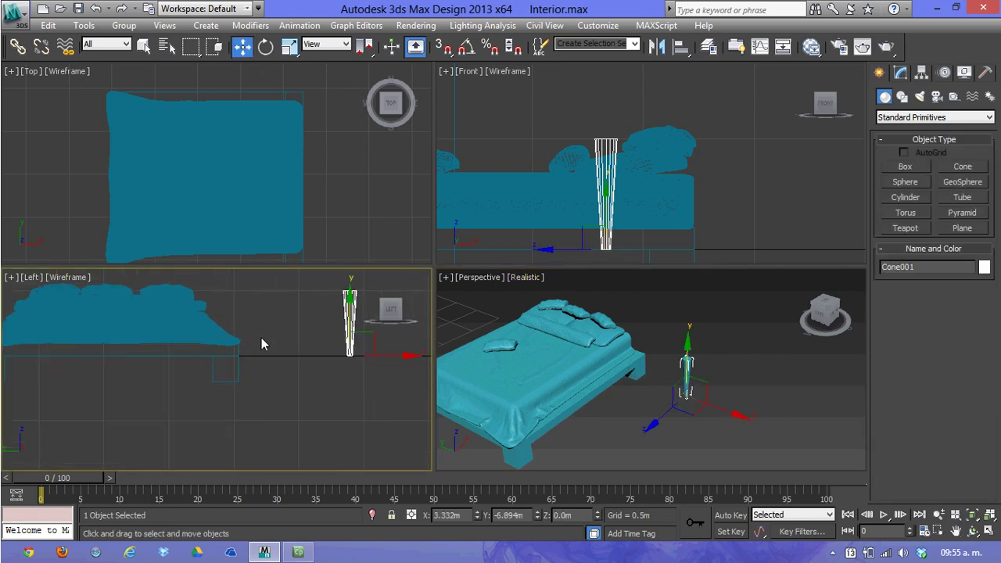
- Lower Cone001 to Z -0.2m and slide it along X beside the bed
drag(367, 335, 254, 358)
scroll(257, 336, down, 2)
mouse_move(257, 335)
middle_down()
mouse_move(312, 348)
mouse_move(239, 391)
middle_up()
scroll(240, 391, up, 2)
drag(265, 327, 266, 338)
scroll(253, 381, down, 2)
middle_drag(253, 382, 233, 420)
scroll(233, 421, down, 1)
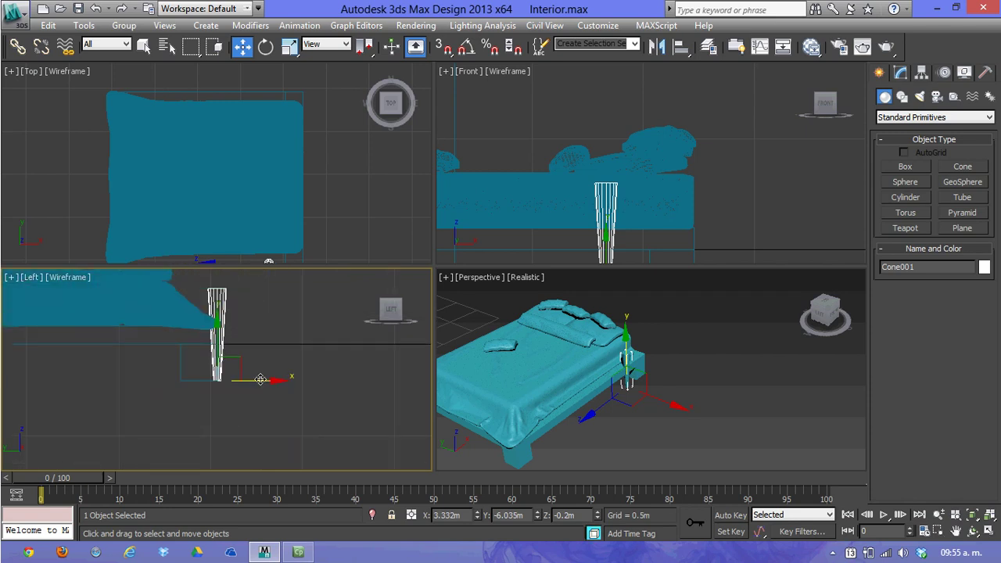
drag(260, 380, 348, 394)
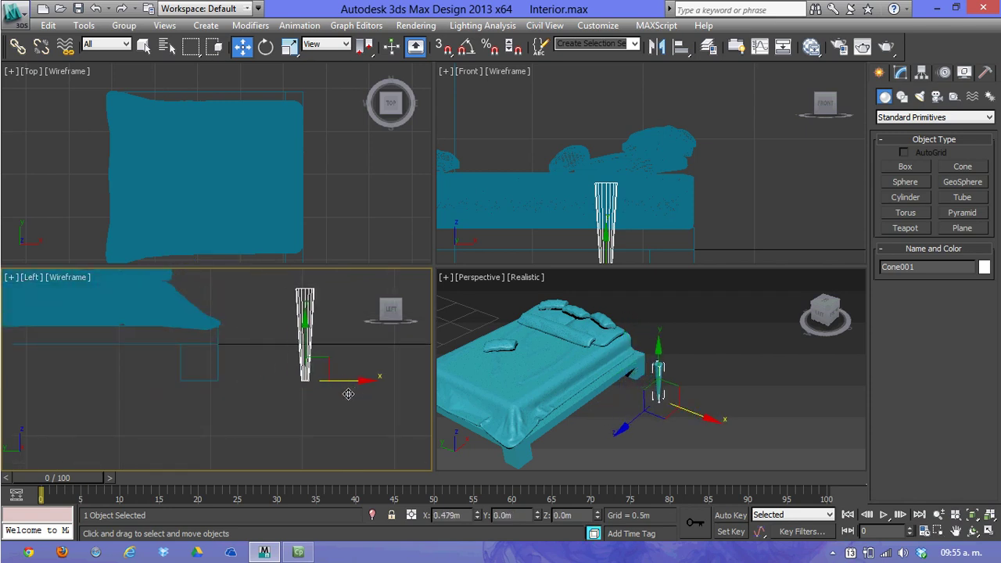
click(331, 411)
scroll(320, 414, down, 2)
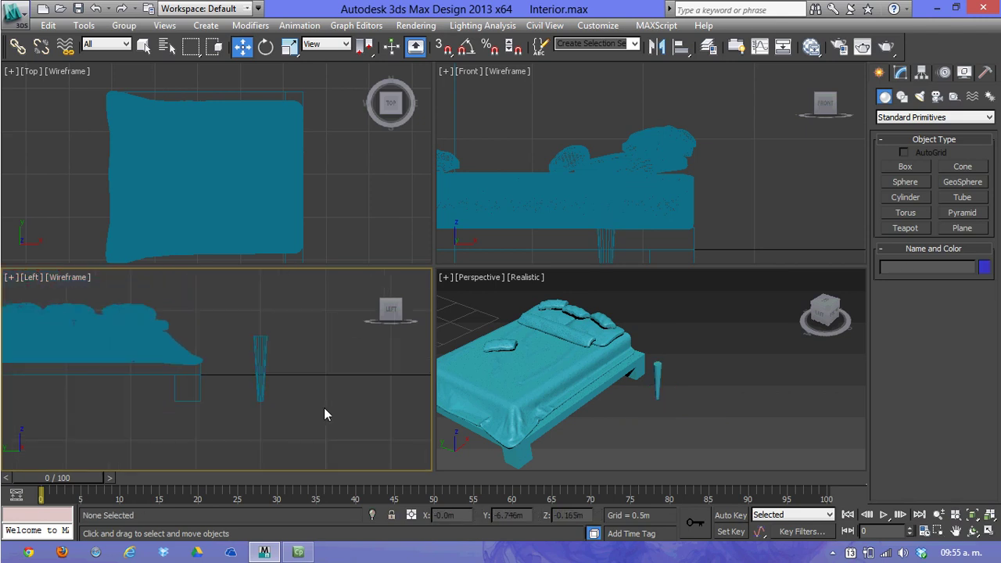
- Create a flat cylinder next to the cone with 0.2m radius and 0.02m height
click(906, 198)
drag(682, 402, 704, 414)
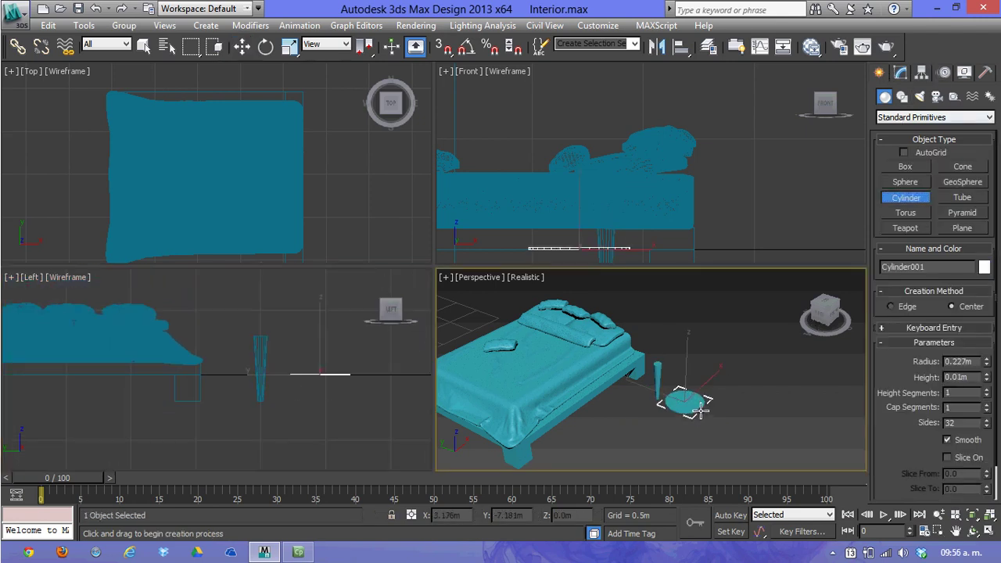
click(706, 408)
drag(977, 361, 909, 352)
text(.2)
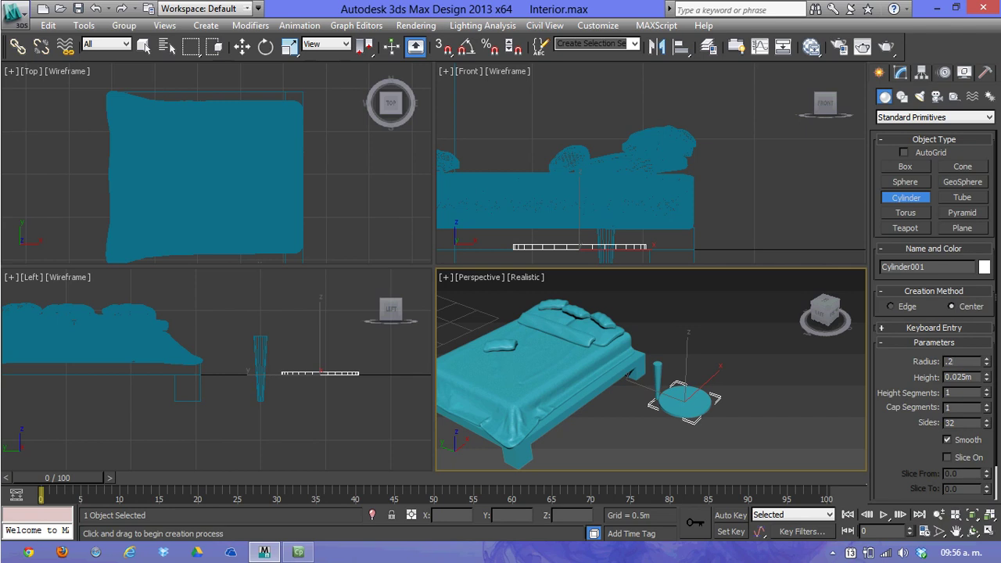
key(Tab)
text(.)
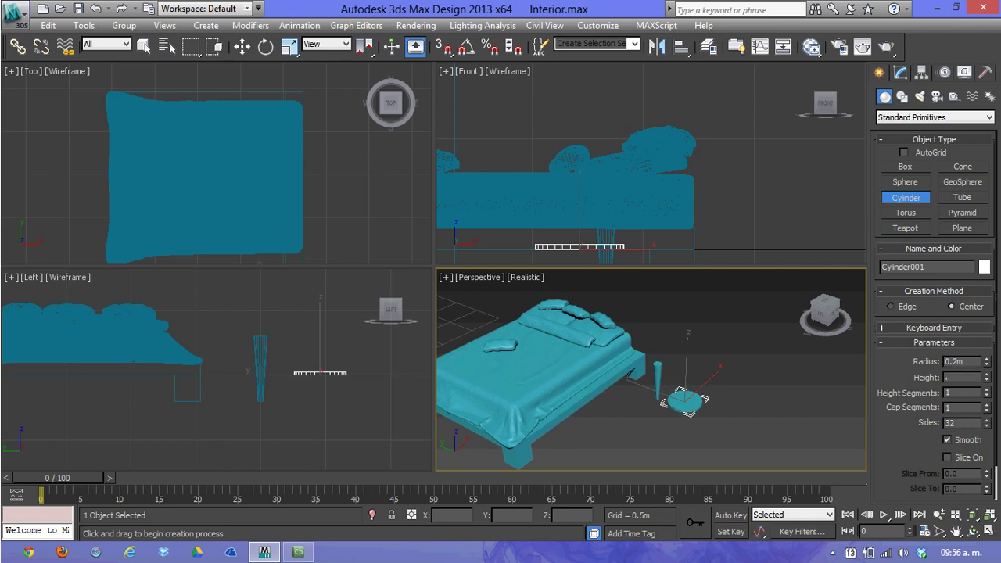
key(Return)
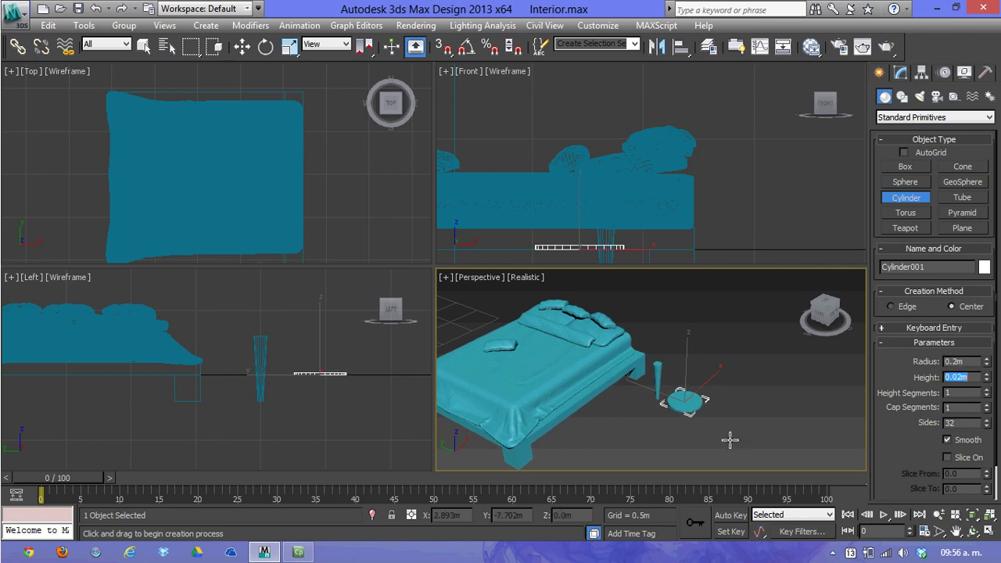
middle_drag(731, 438, 730, 417)
- Raise the flat cylinder in the Left view so it sits on the cone leg
click(242, 46)
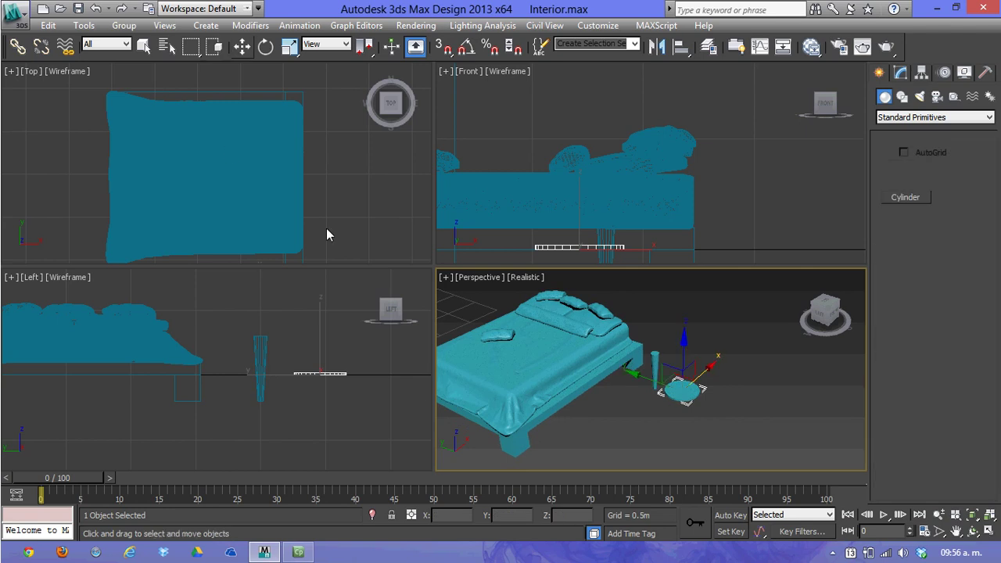
click(313, 366)
mouse_move(335, 350)
mouse_down()
mouse_move(276, 320)
mouse_move(279, 314)
mouse_up()
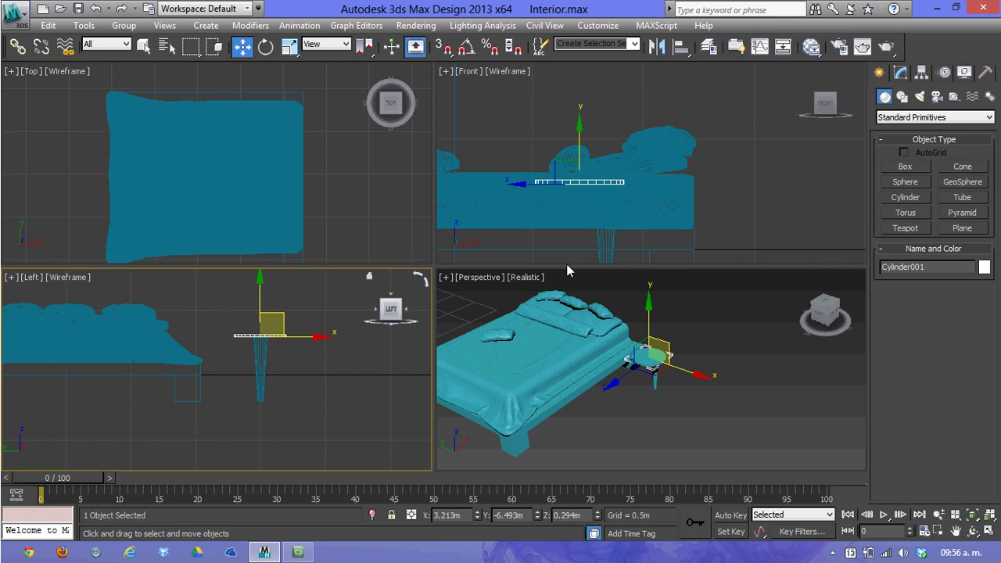
scroll(240, 357, up, 4)
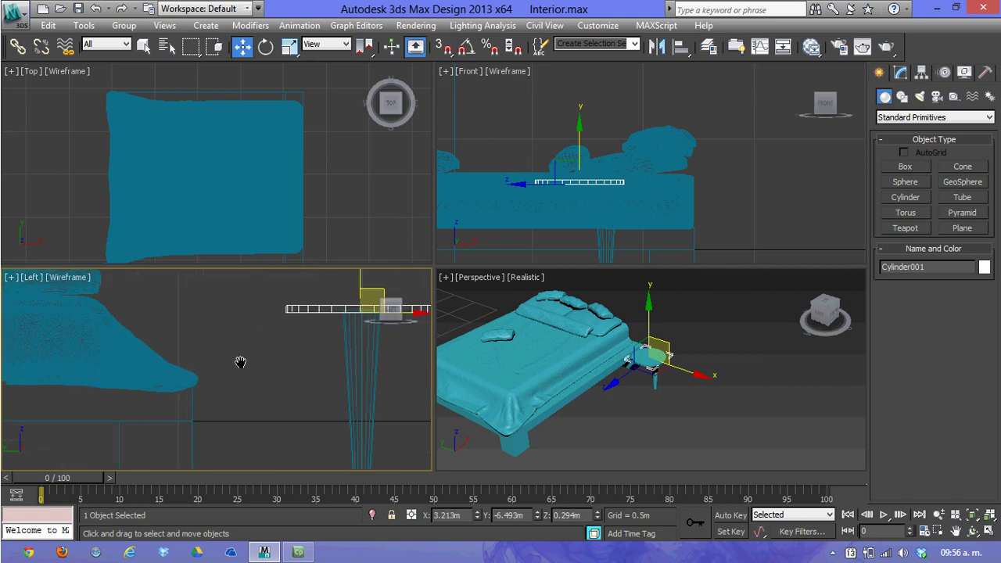
scroll(268, 357, up, 2)
scroll(199, 386, up, 2)
scroll(199, 386, up, 2)
scroll(230, 387, up, 2)
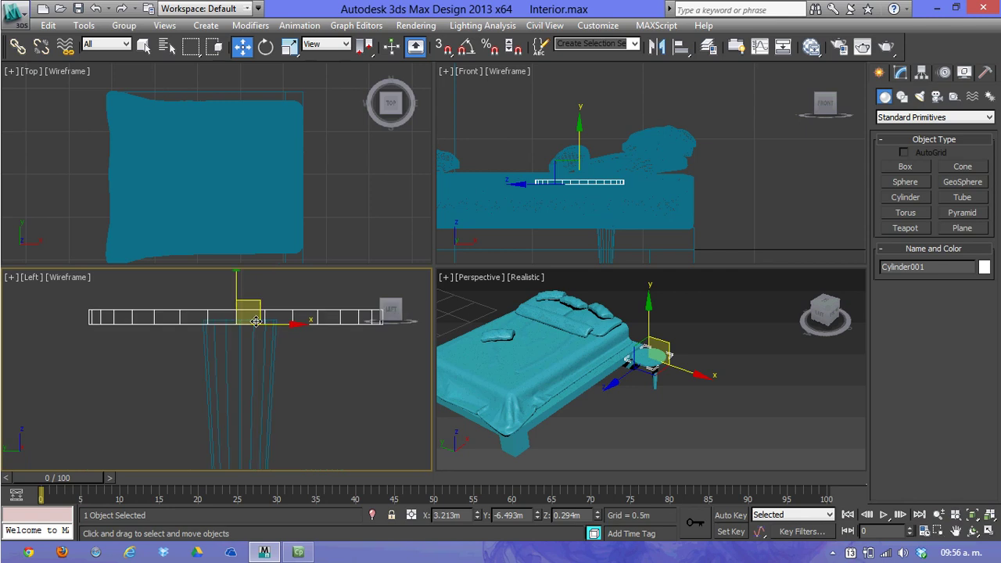
middle_drag(250, 291, 233, 347)
drag(233, 348, 219, 326)
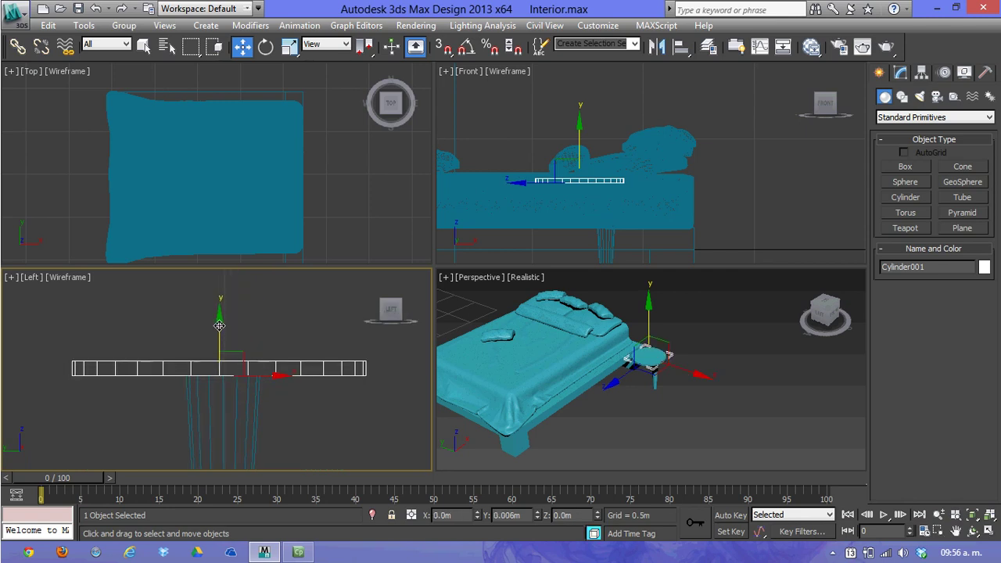
click(292, 407)
- Orbit the Perspective view around the room and select the side table top
scroll(292, 407, down, 4)
scroll(292, 413, down, 1)
scroll(253, 373, down, 1)
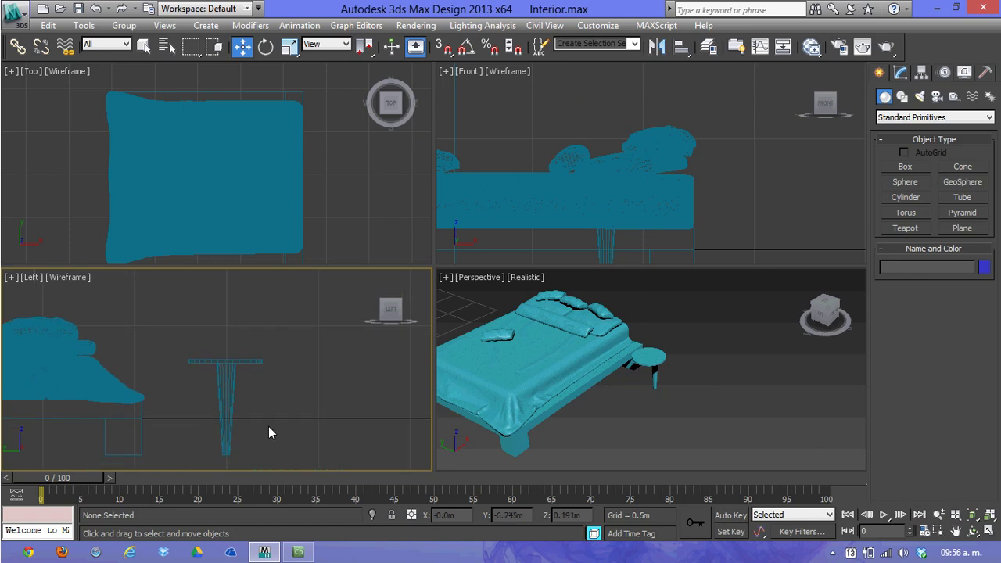
alt+middle_drag(645, 390, 601, 366)
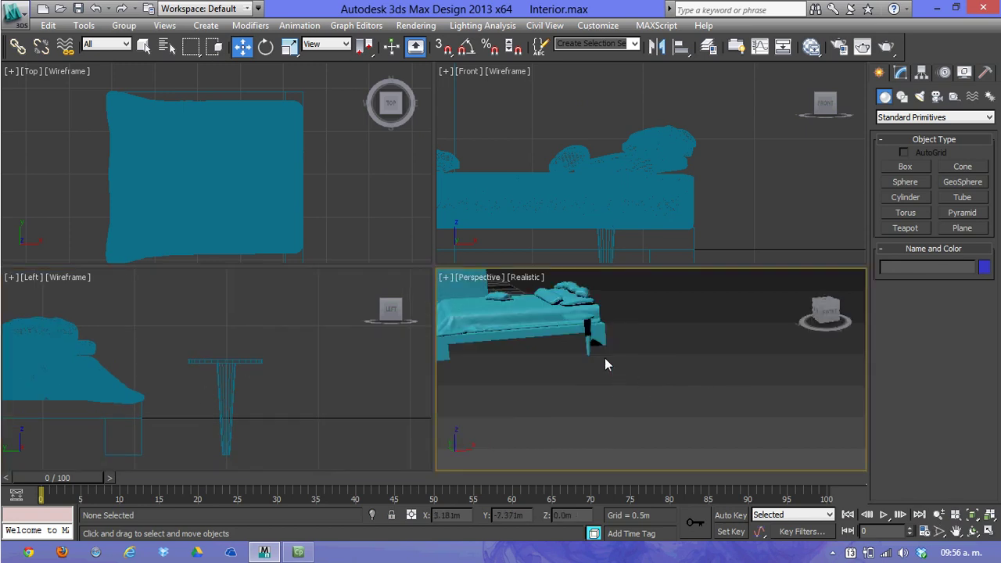
scroll(642, 408, down, 2)
scroll(552, 365, down, 3)
alt+middle_drag(552, 366, 616, 376)
scroll(616, 377, up, 3)
alt+middle_drag(657, 350, 700, 452)
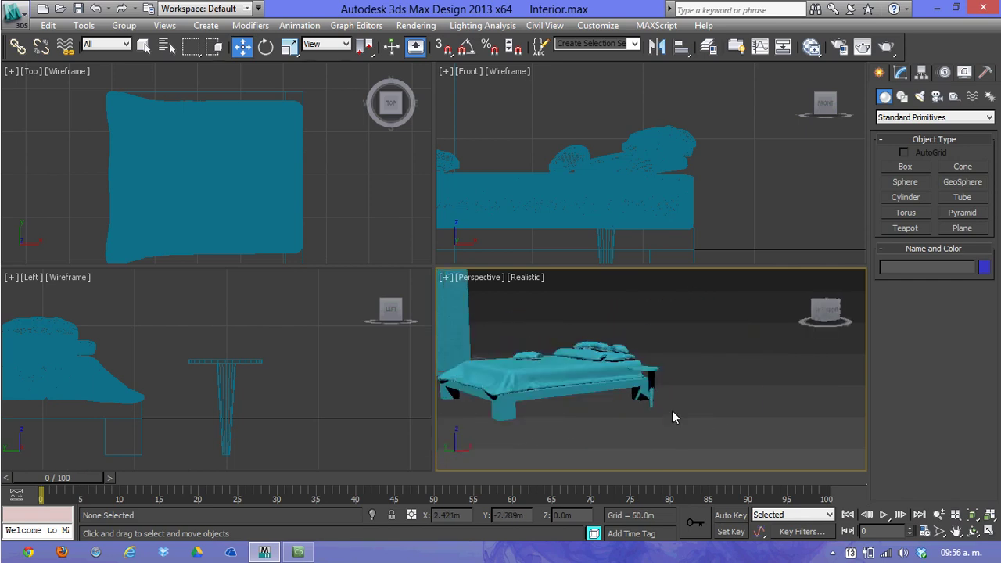
scroll(659, 435, up, 2)
scroll(659, 434, up, 2)
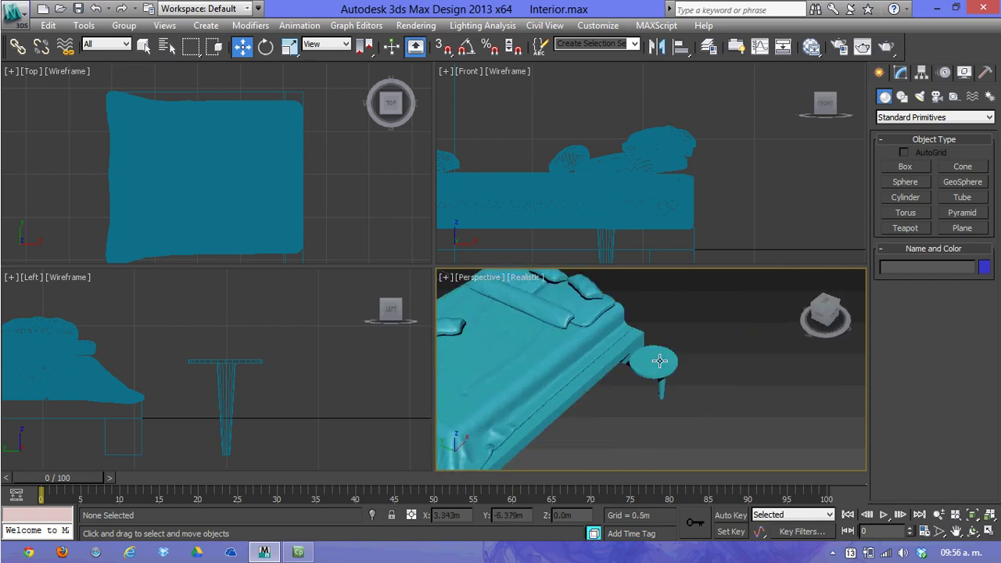
click(662, 356)
click(142, 47)
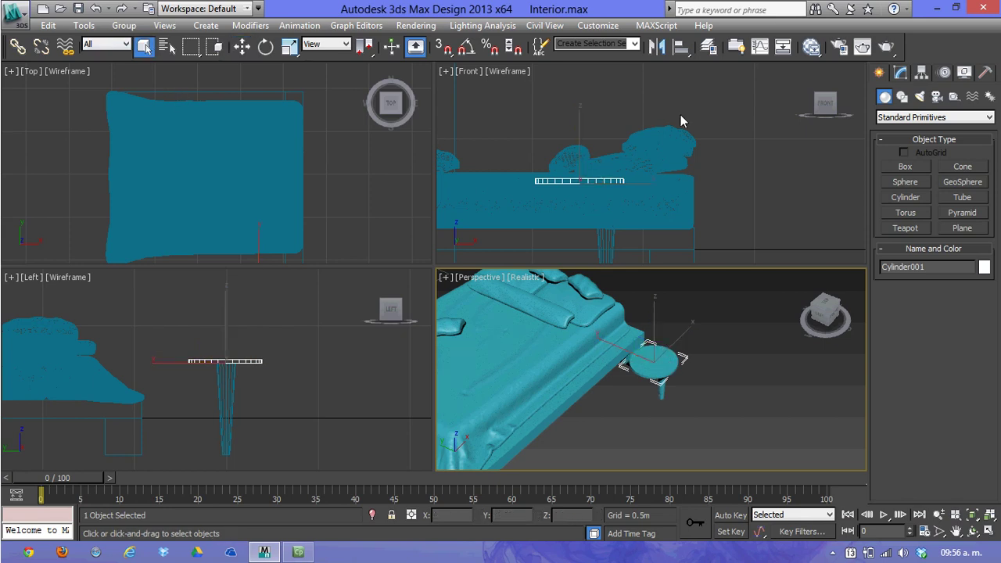
- Centre-align Cylinder001 to Cone001 on X and Y, then select both objects
click(681, 47)
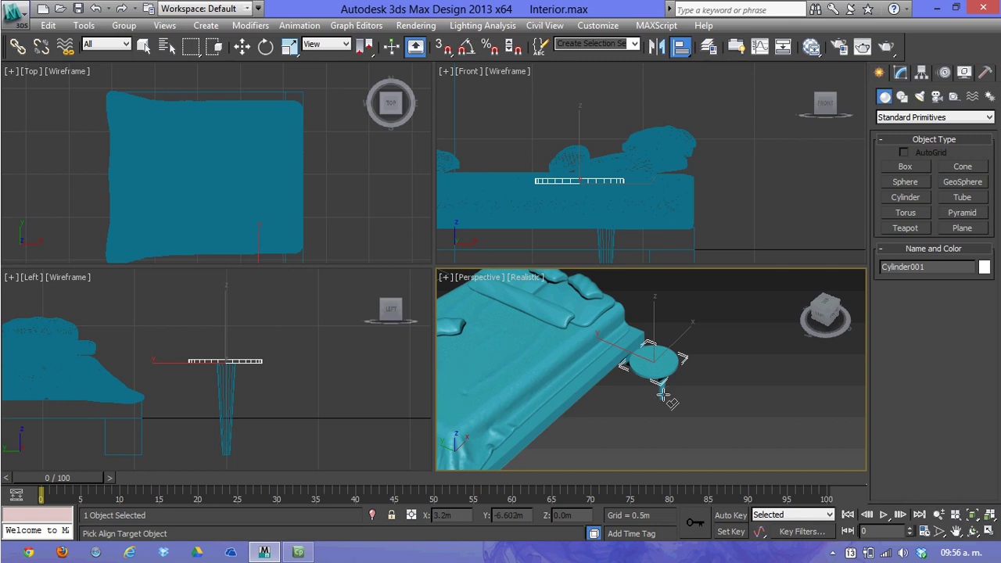
click(661, 395)
click(353, 148)
click(353, 148)
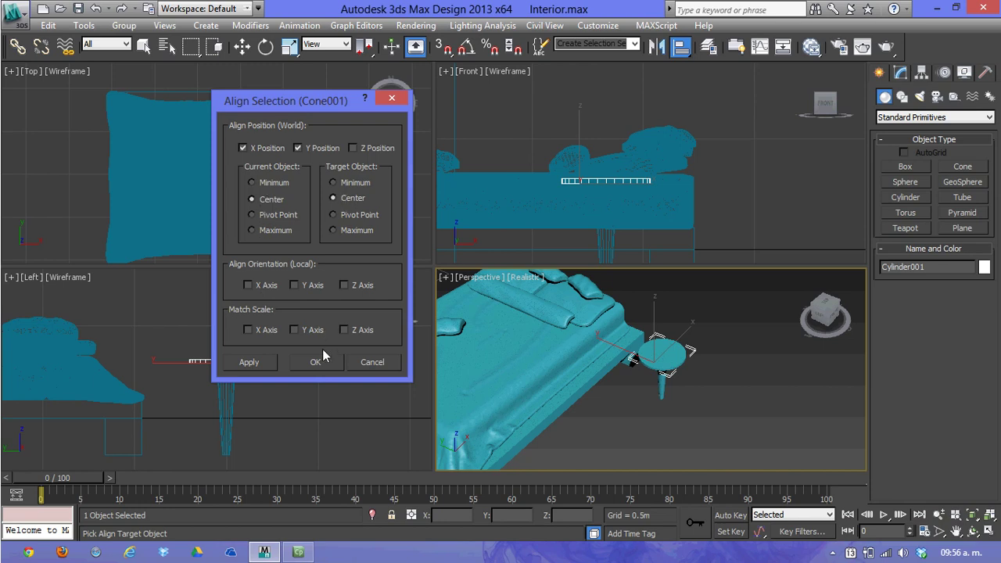
click(323, 361)
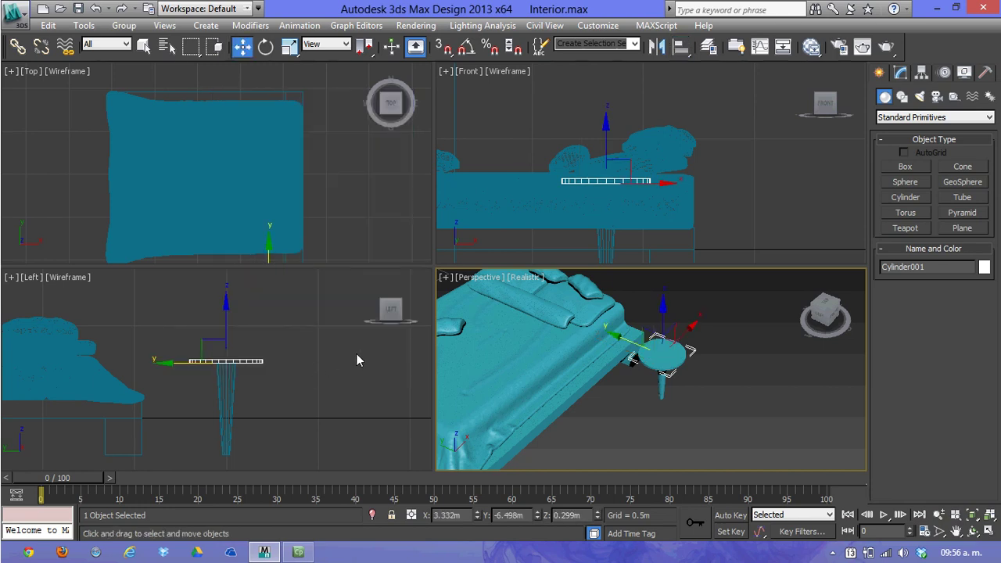
drag(293, 429, 205, 340)
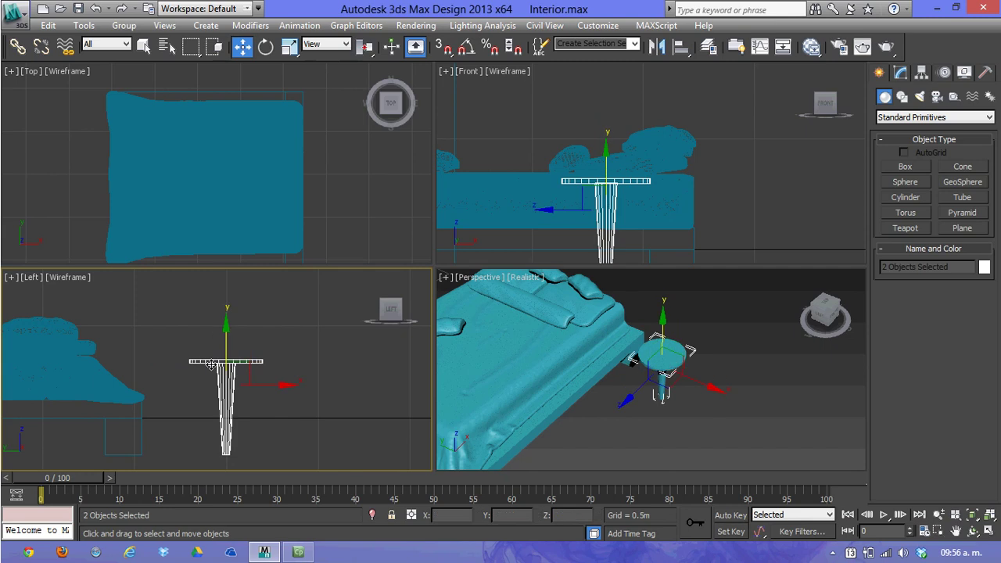
- Group the tabletop and leg as 'Buró' and slide the group slightly along X
click(123, 25)
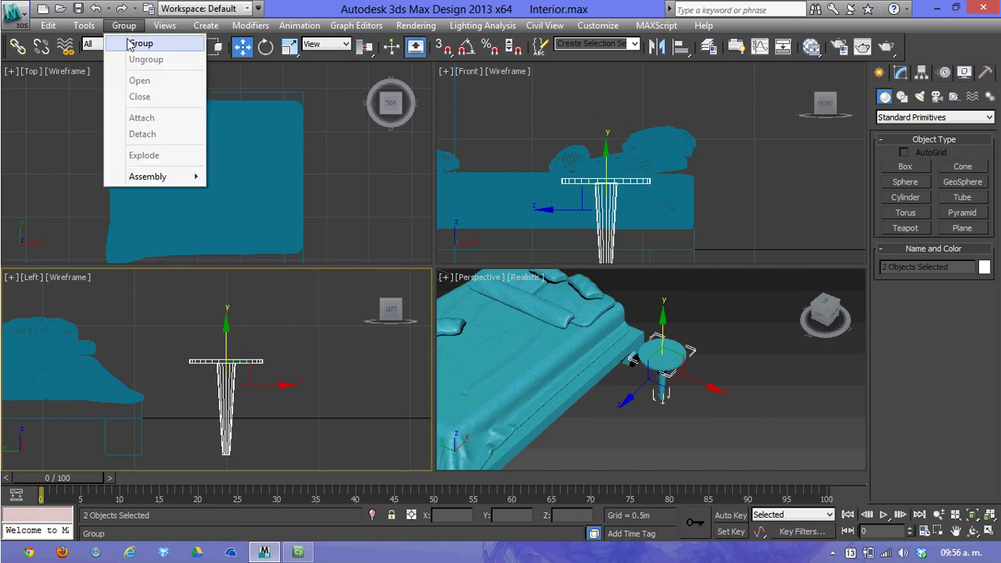
click(129, 43)
text(B)
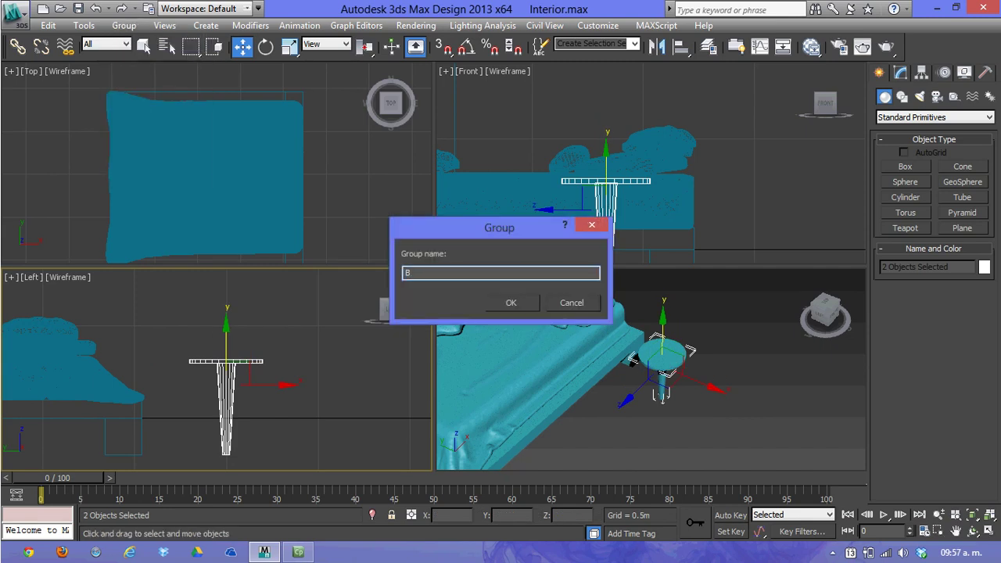
text(uró)
key(Return)
middle_drag(192, 349, 240, 356)
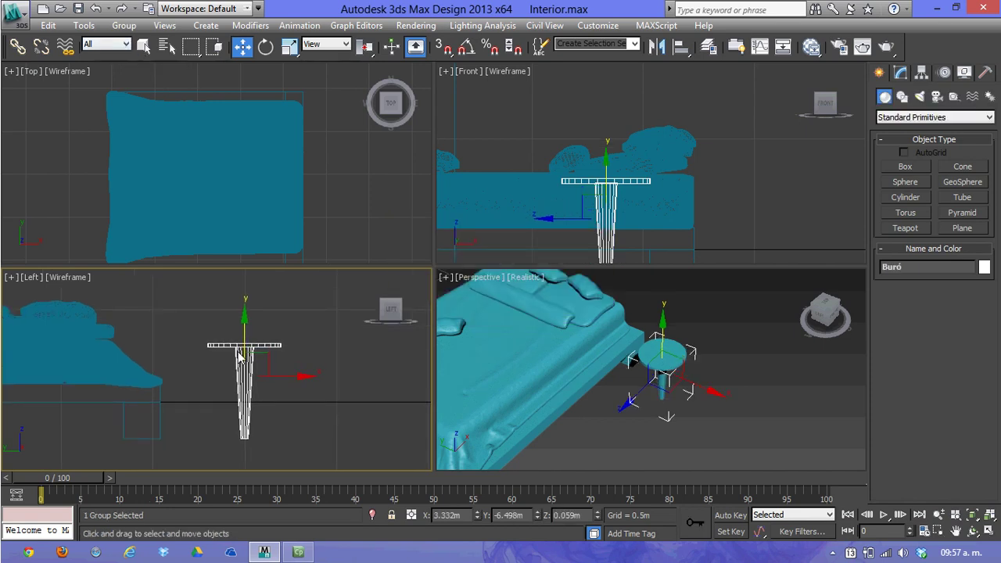
drag(291, 378, 269, 380)
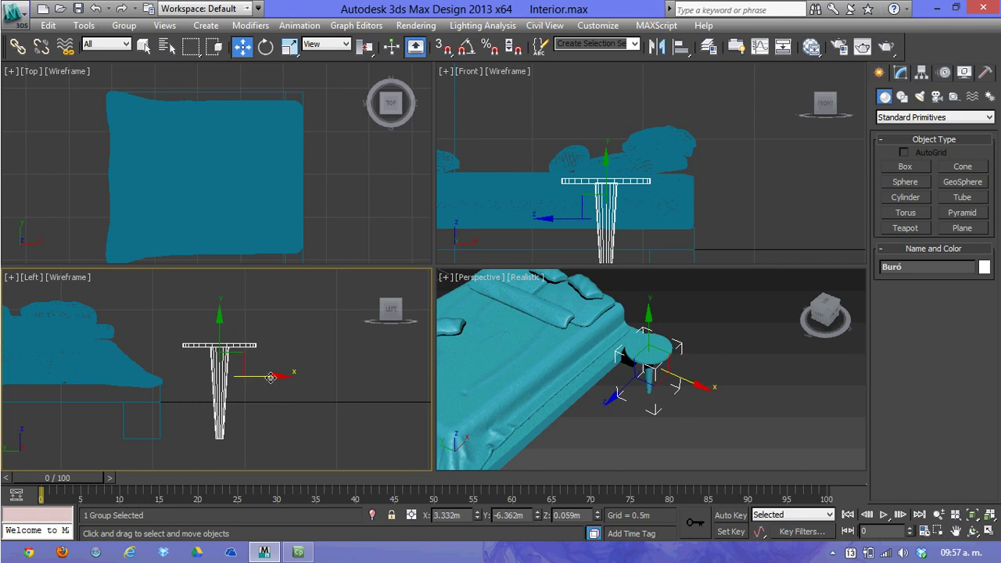
- Clone the Buró nightstand as an instance named Buró001 on the bed's other side
click(277, 400)
scroll(250, 393, down, 2)
middle_drag(250, 393, 394, 399)
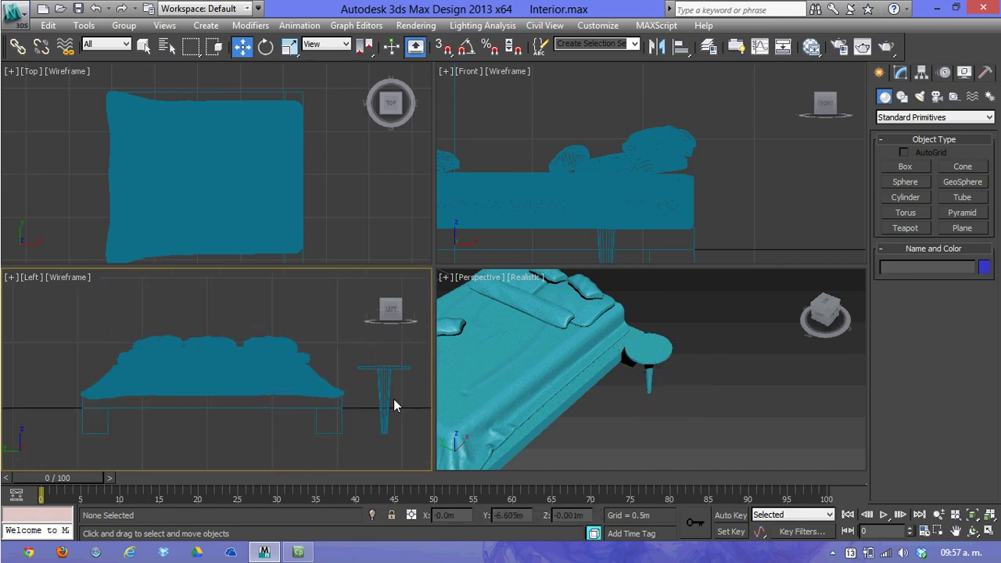
scroll(366, 384, down, 2)
click(335, 380)
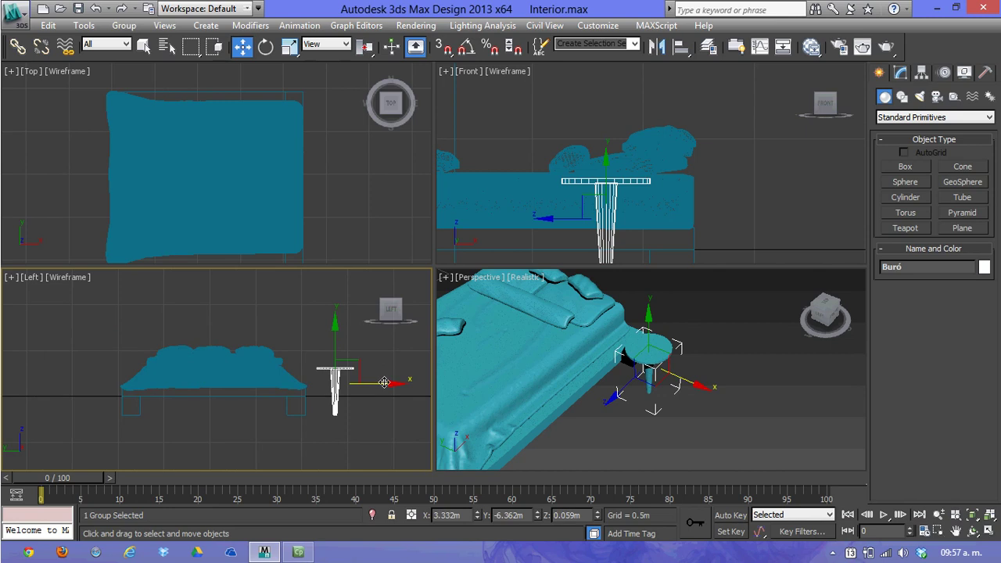
shift+drag(384, 383, 148, 372)
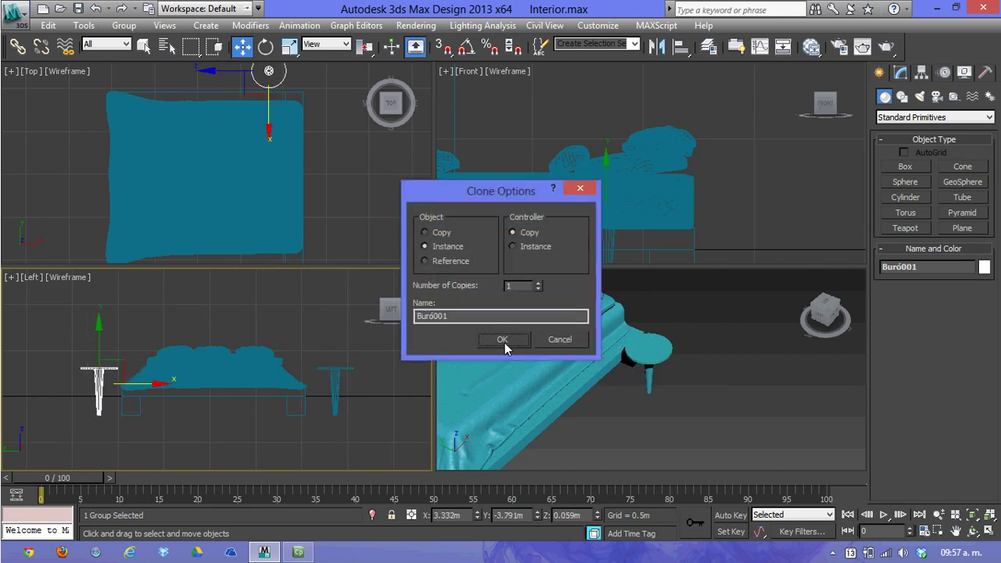
click(503, 341)
- Nudge the Buró001 copy along Y in the Top view
scroll(269, 179, down, 2)
scroll(272, 179, down, 2)
scroll(293, 172, down, 1)
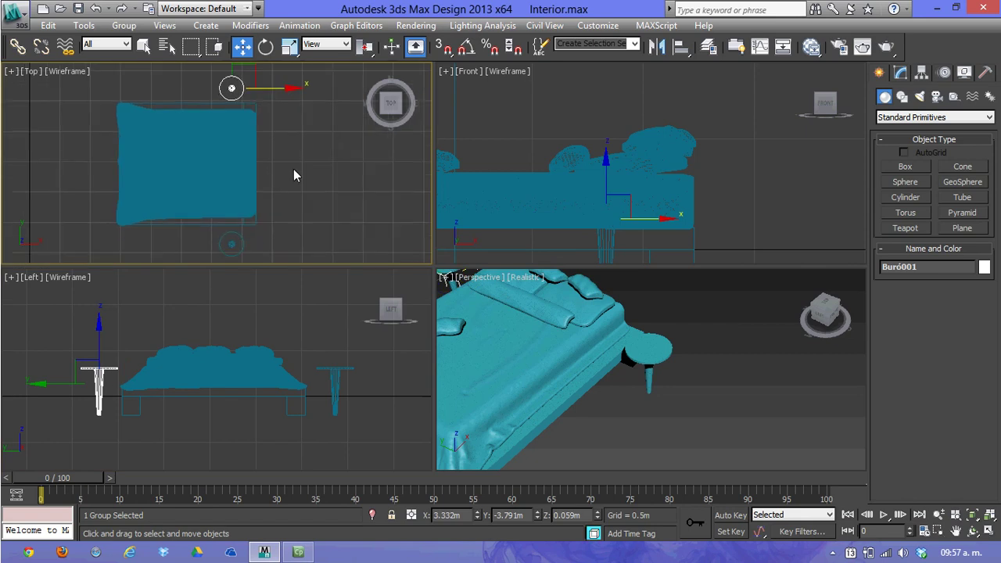
click(295, 170)
click(232, 88)
middle_drag(233, 89, 228, 132)
drag(232, 96, 233, 91)
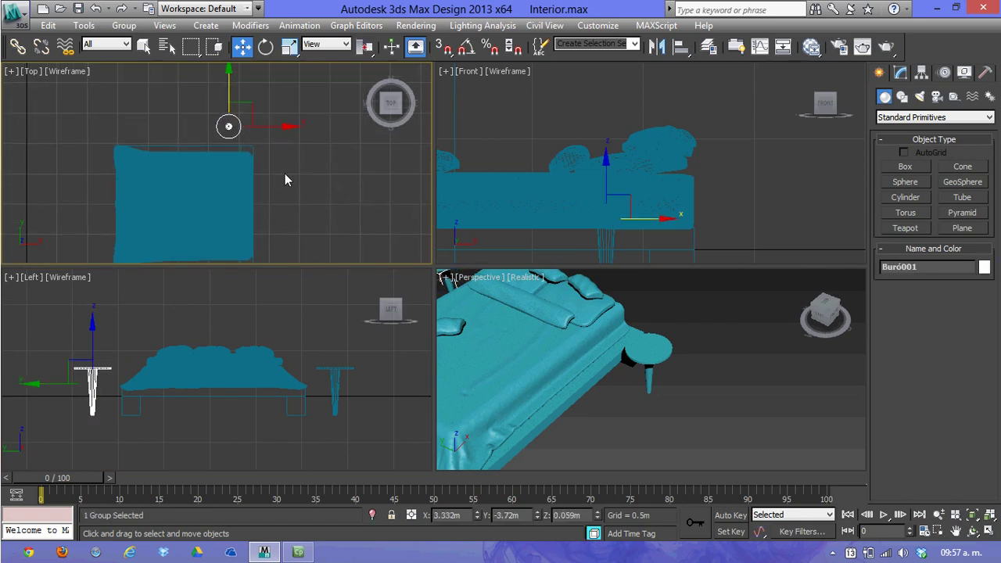
middle_drag(286, 179, 277, 143)
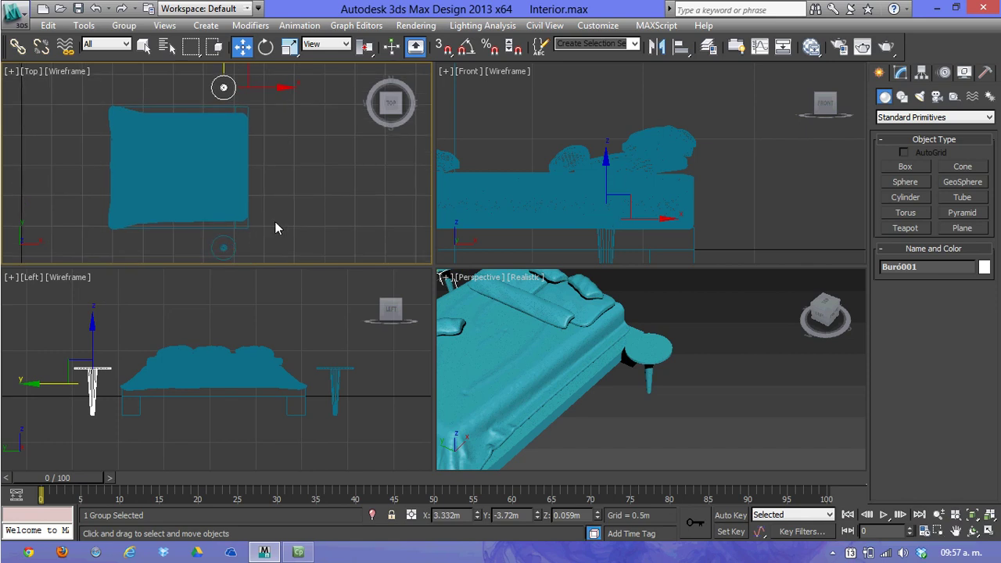
- In the maximized Top view, move Buró001 toward the bed and shift both nightstands right along X
key(alt+w)
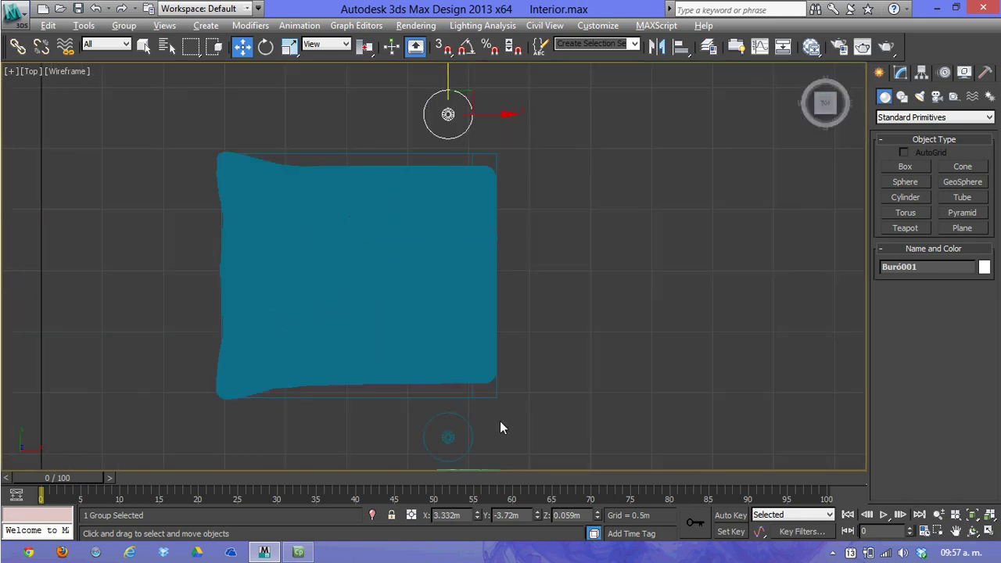
click(473, 438)
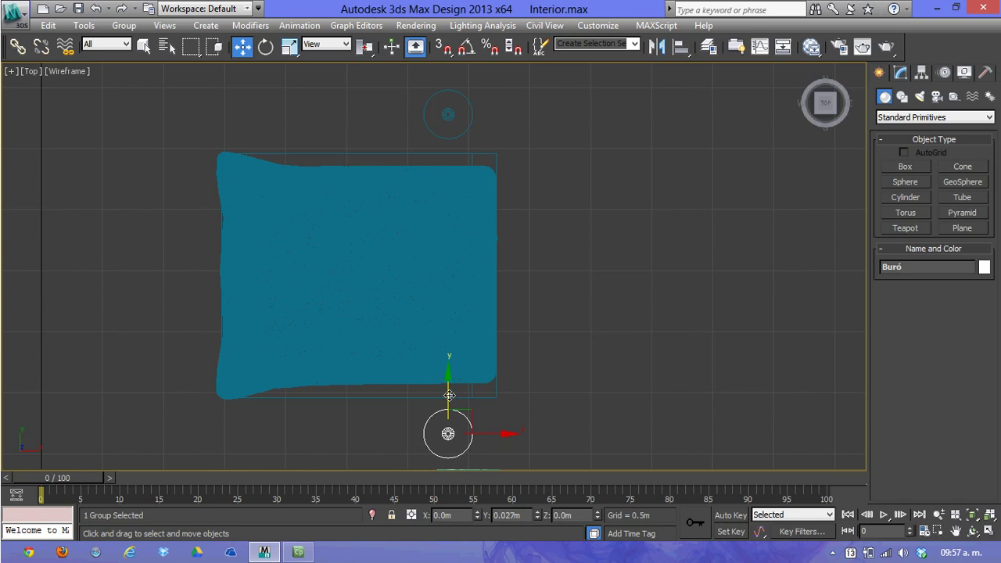
click(453, 122)
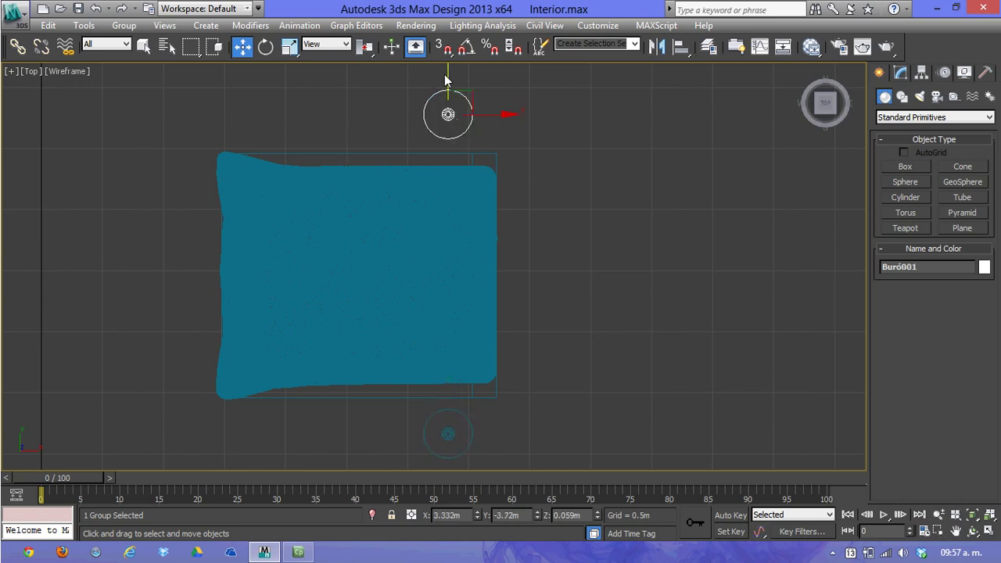
drag(447, 72, 446, 74)
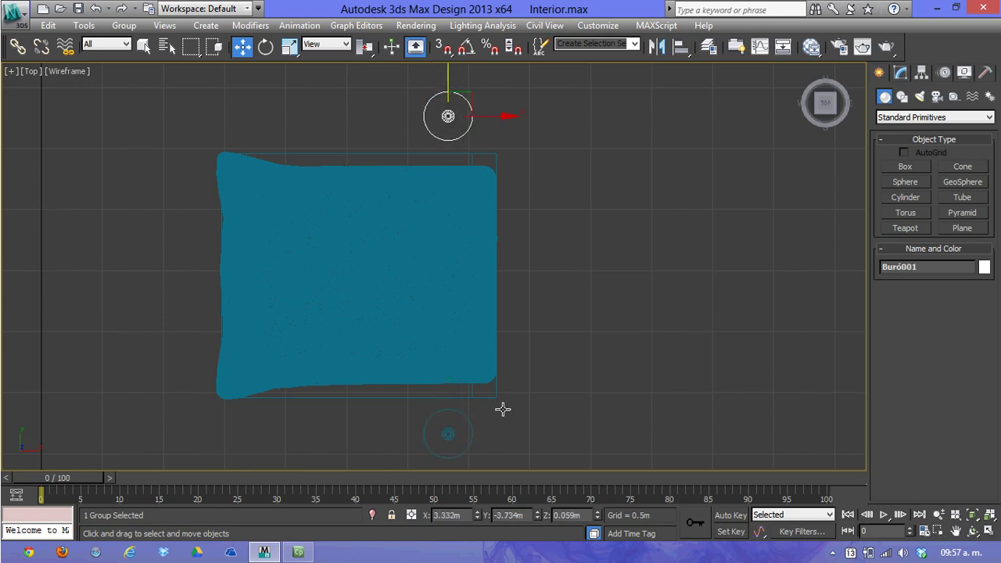
ctrl+drag(495, 444, 450, 426)
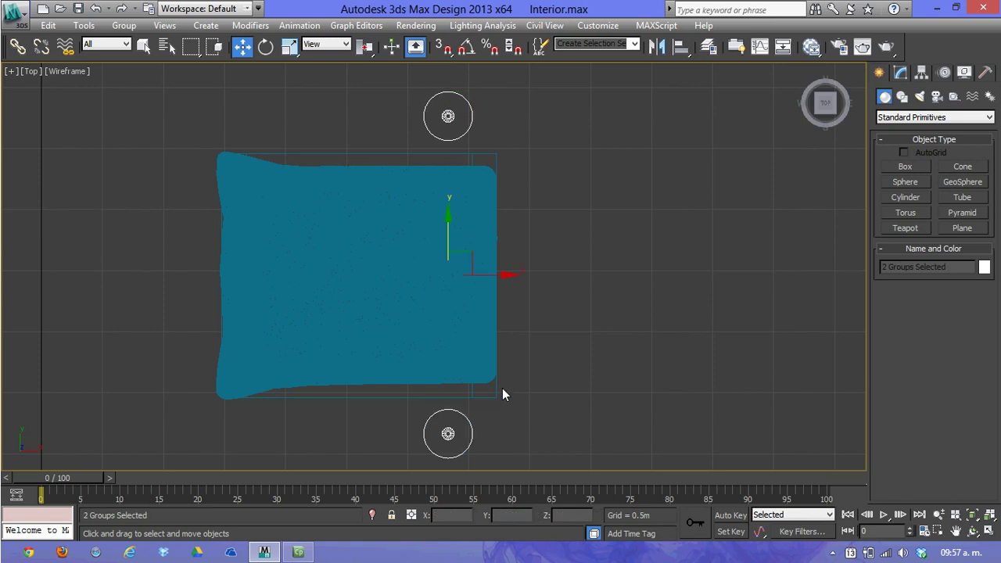
drag(500, 273, 516, 273)
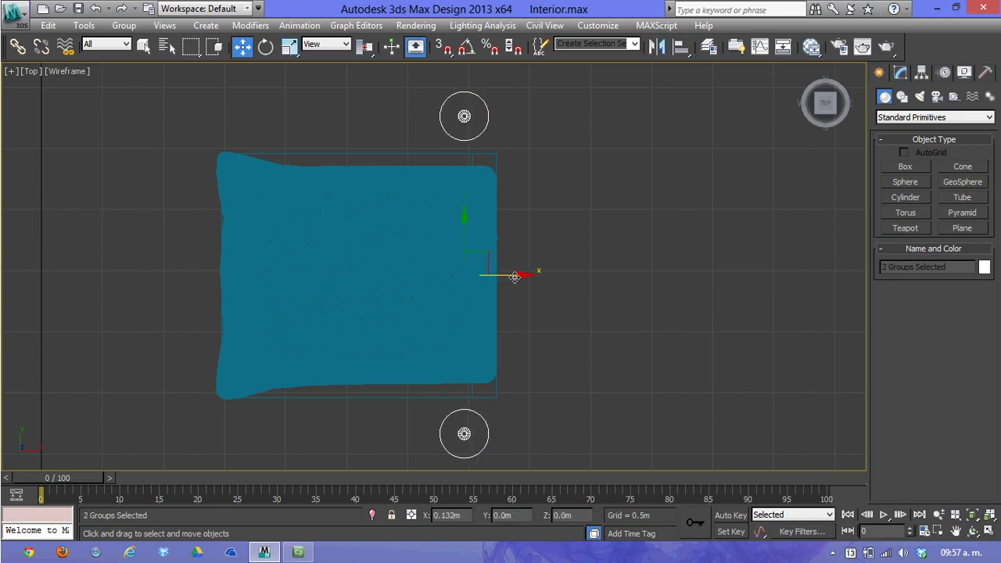
click(550, 321)
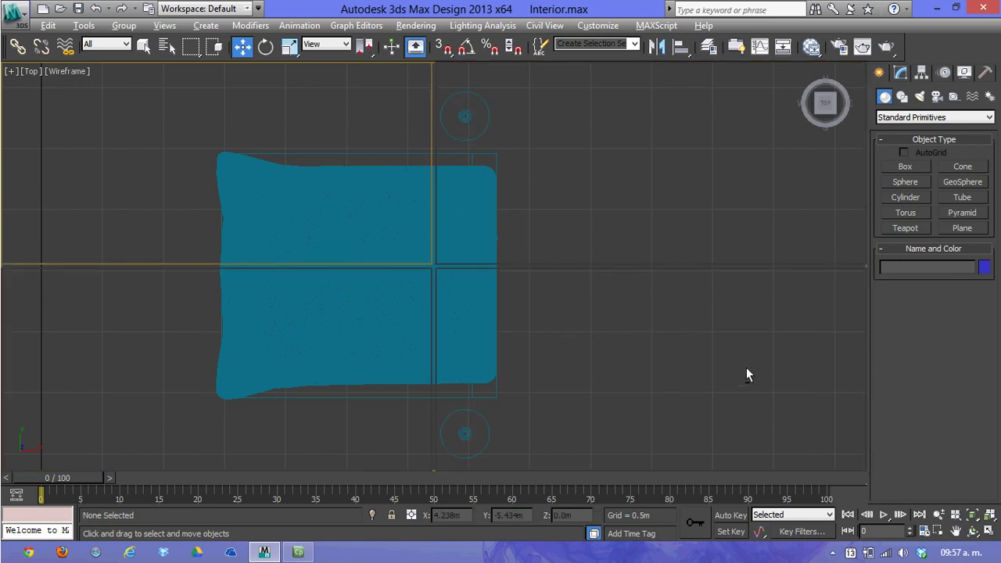
key(alt+w)
- Orbit the Perspective view, then maximize the Top view centred on the bed
mouse_move(725, 375)
alt+middle_down()
mouse_move(633, 420)
mouse_move(705, 441)
mouse_move(633, 414)
mouse_move(655, 442)
mouse_move(506, 272)
alt+middle_up()
click(387, 195)
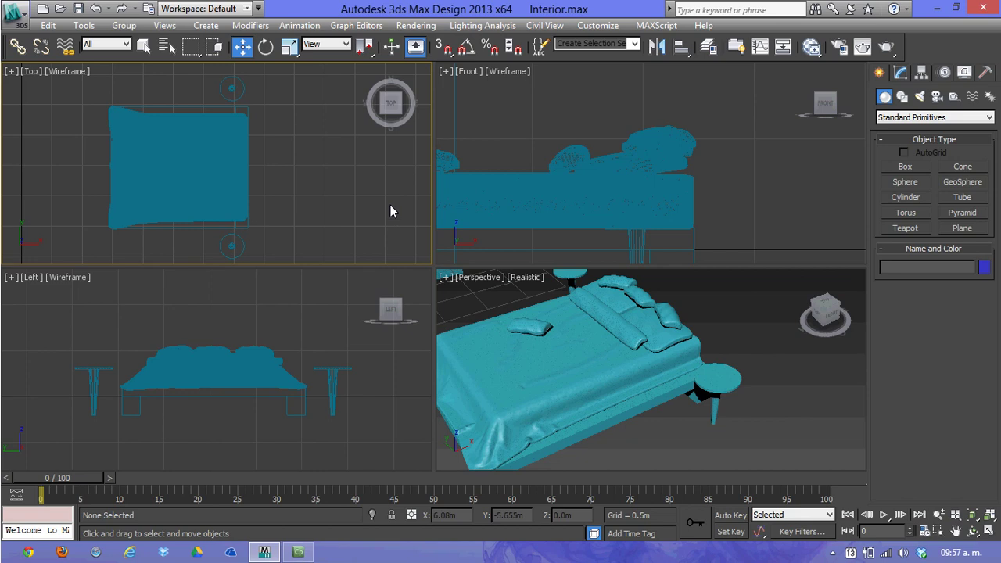
key(alt+w)
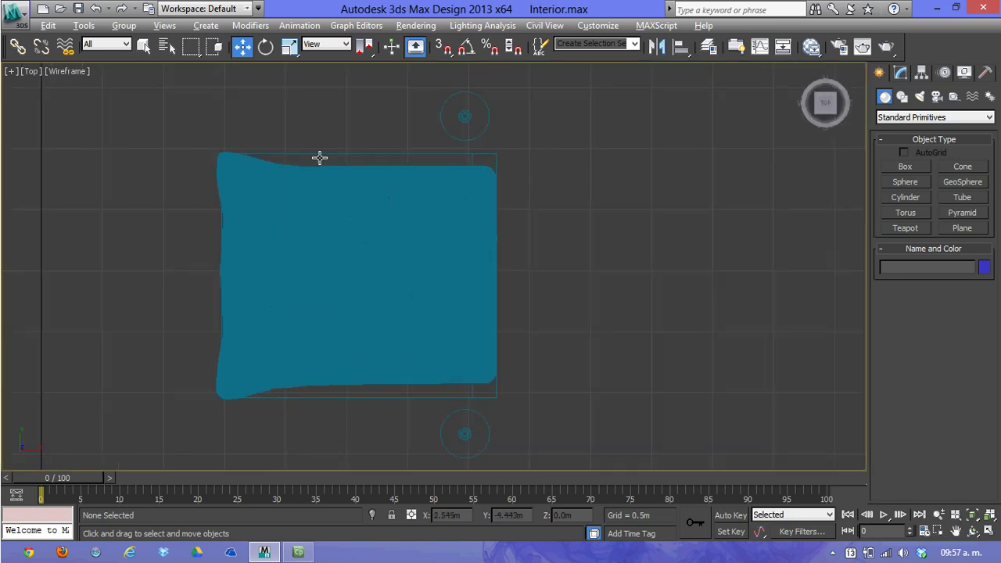
middle_drag(530, 194, 475, 202)
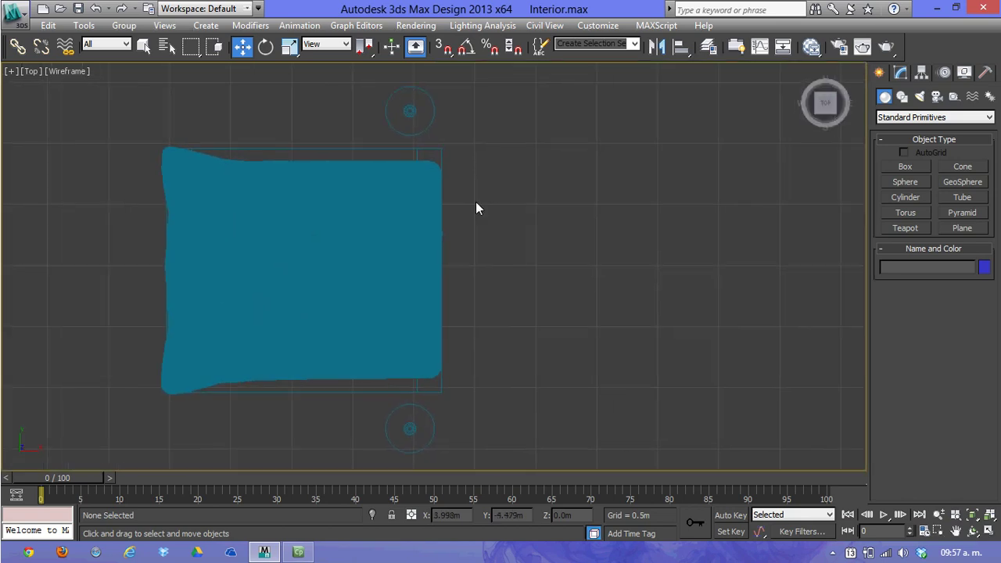
scroll(475, 202, down, 2)
- Draw a thin box along the bed's right edge in the Top view
click(916, 166)
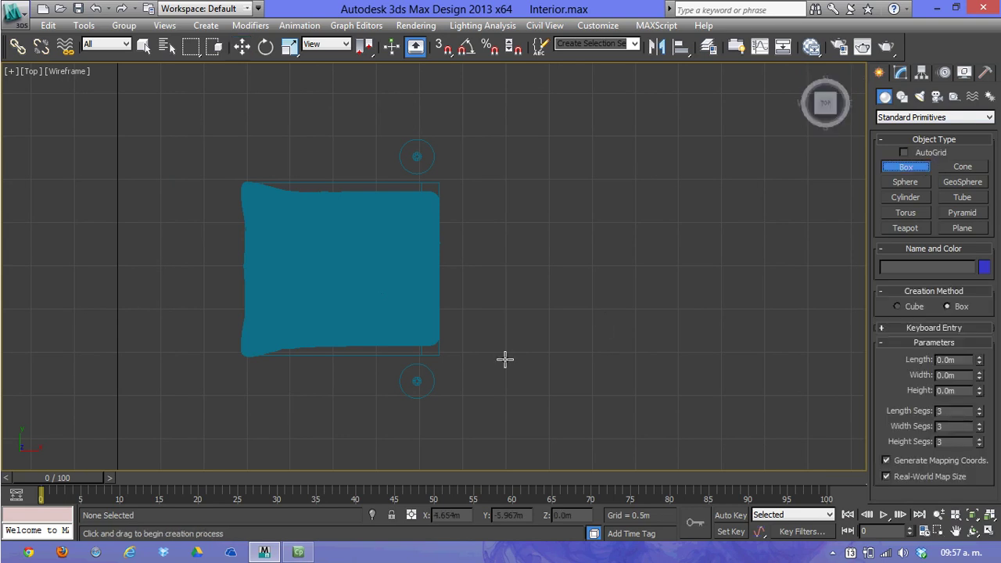
drag(442, 403, 448, 127)
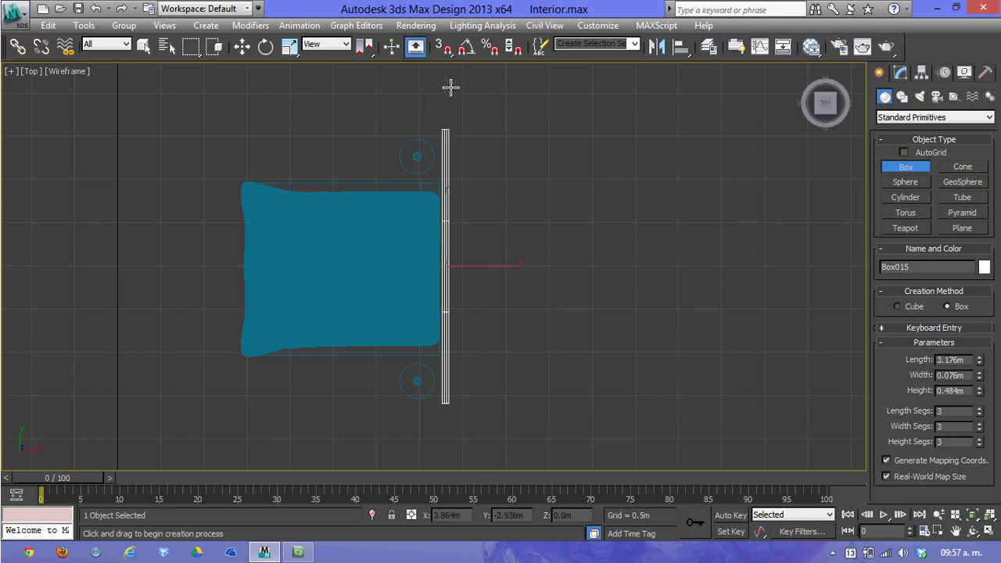
key(alt+w)
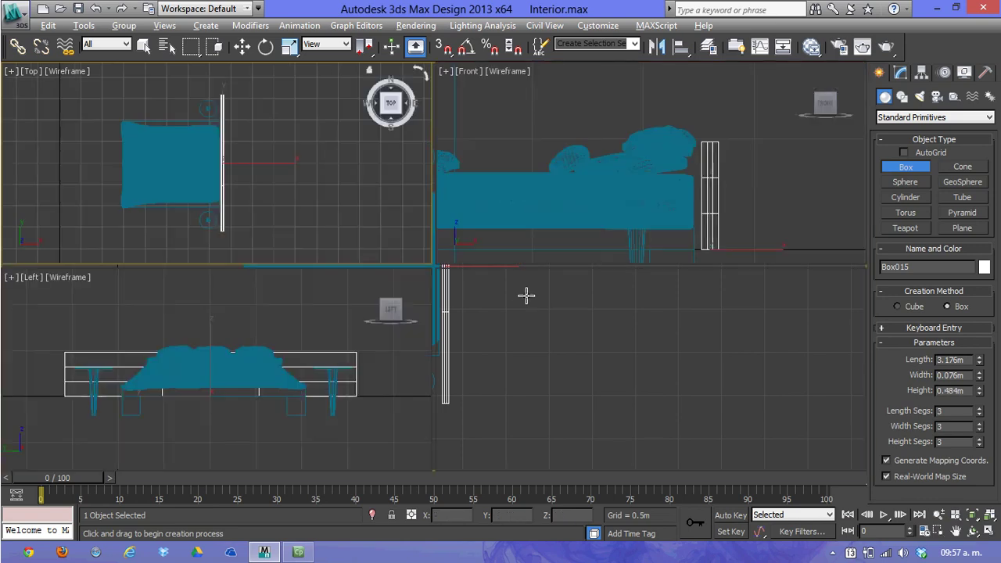
scroll(642, 344, down, 2)
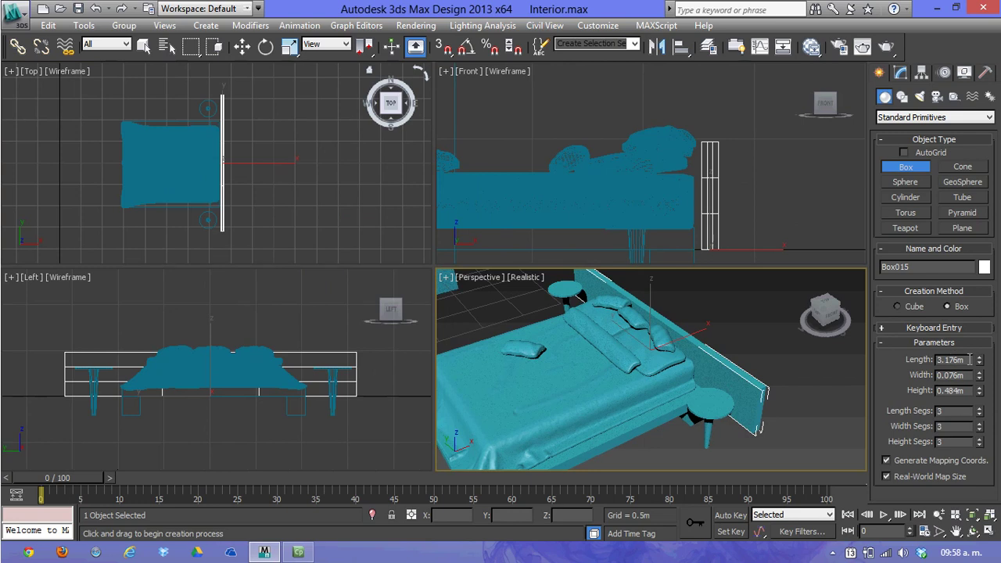
- Size the box to Length 3.2m, Width 0.05m and Height 0.5m
double_click(945, 358)
text(3.2)
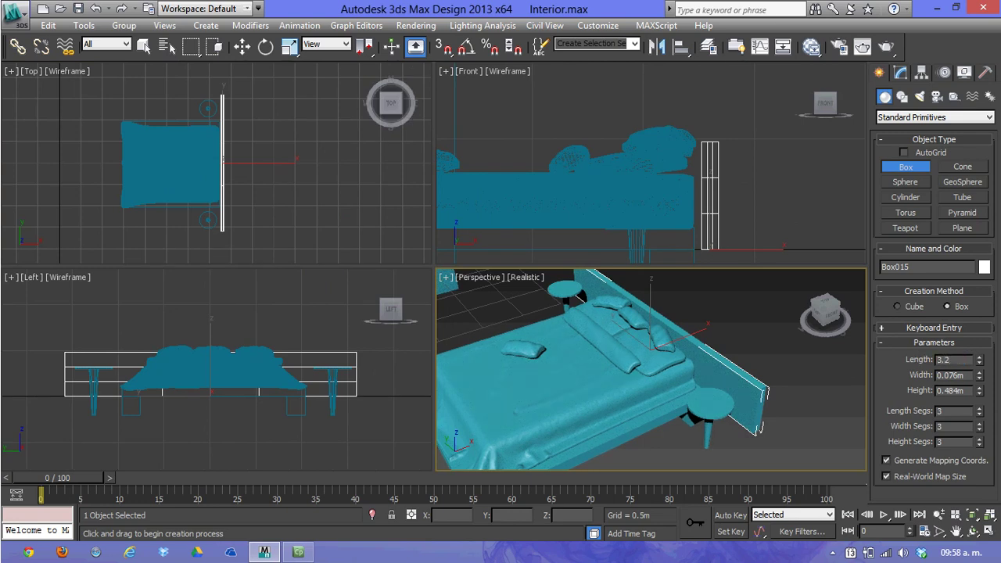
key(Tab)
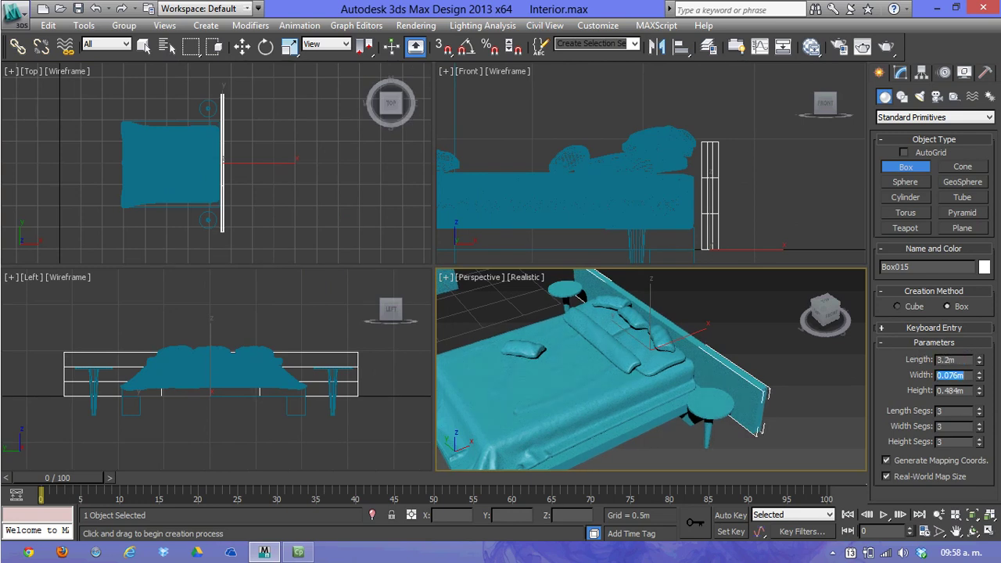
text(.05)
key(Tab)
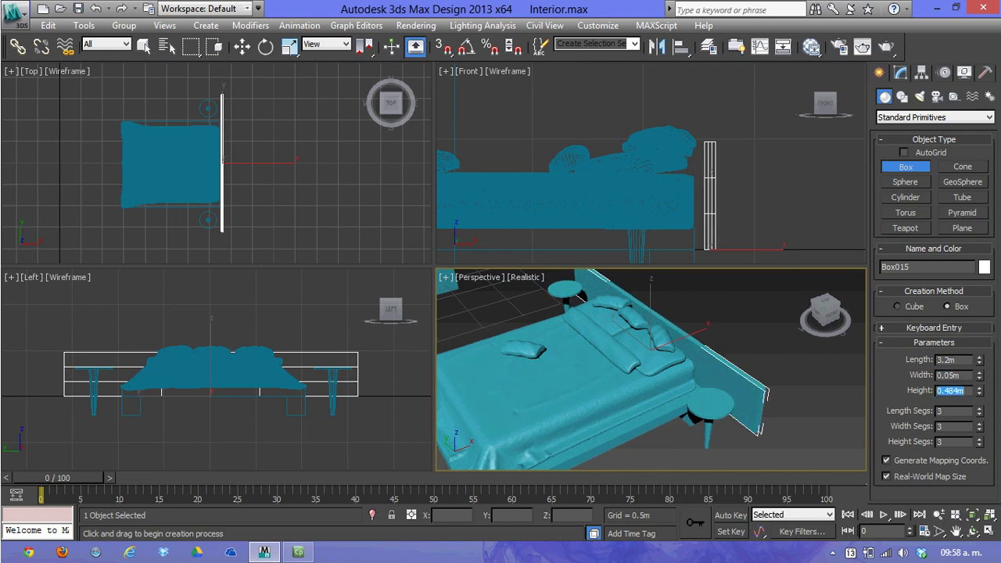
text(.5)
key(Tab)
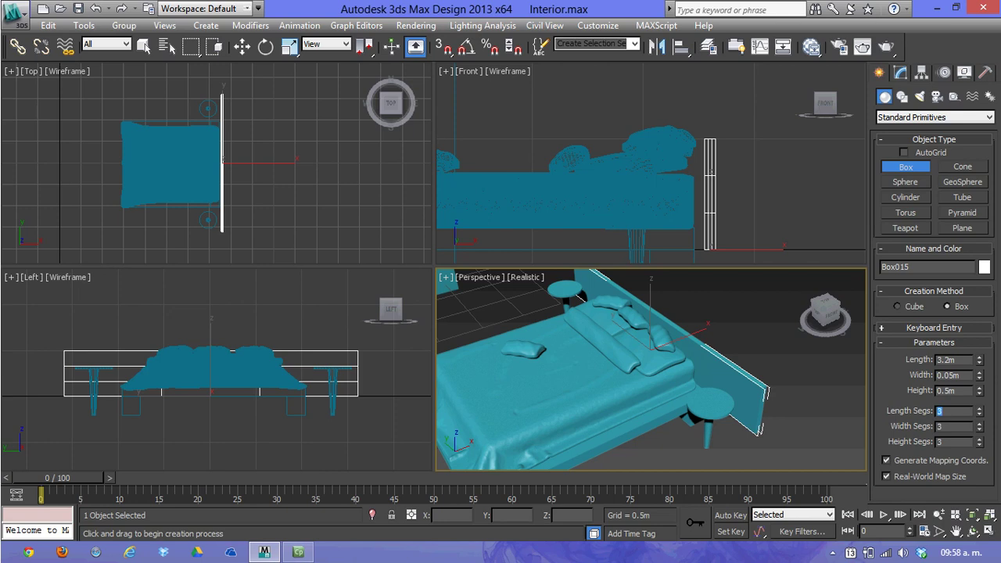
- Give the box 3 length segments and 1 width and height segment
text(1)
key(Tab)
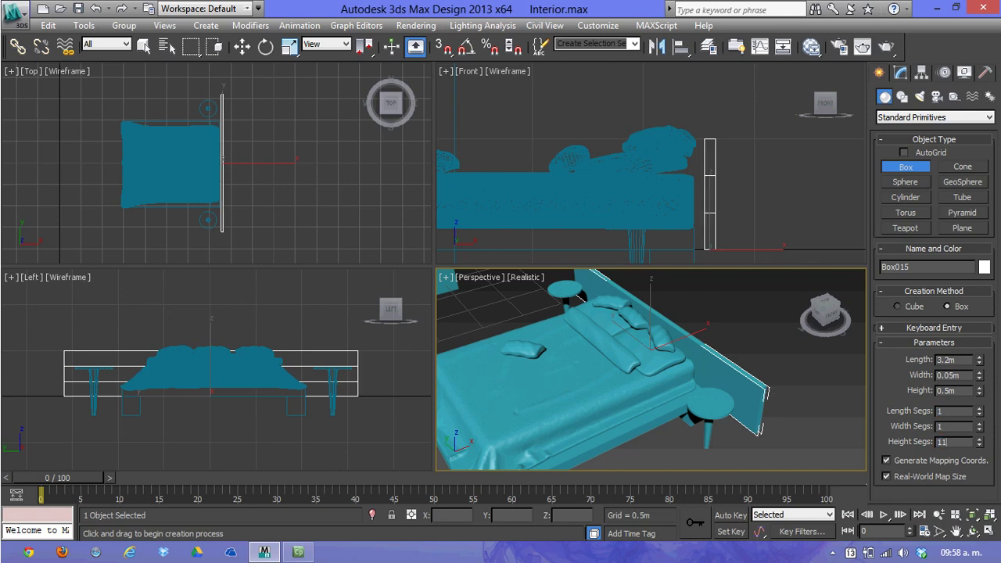
key(shift+Tab)
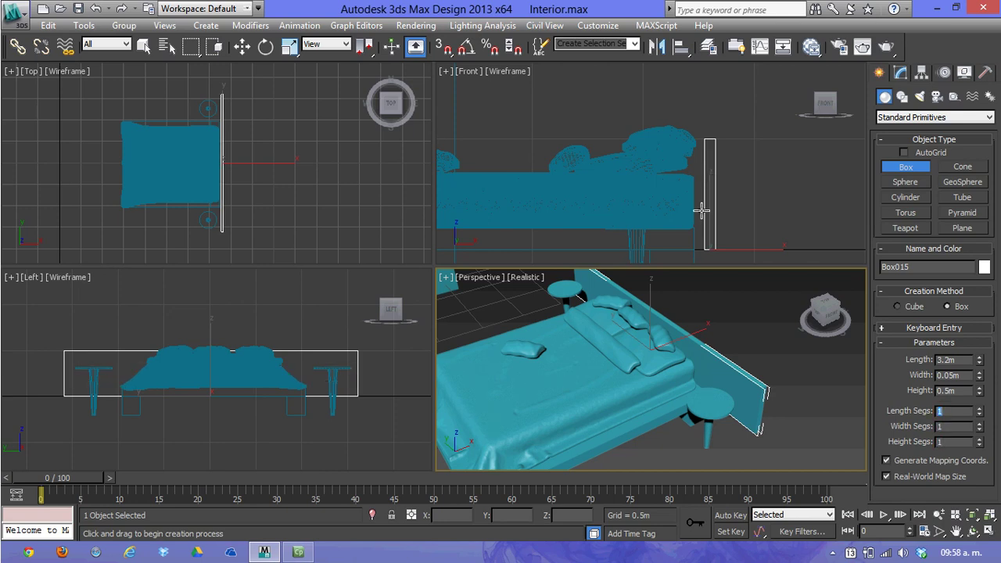
click(169, 188)
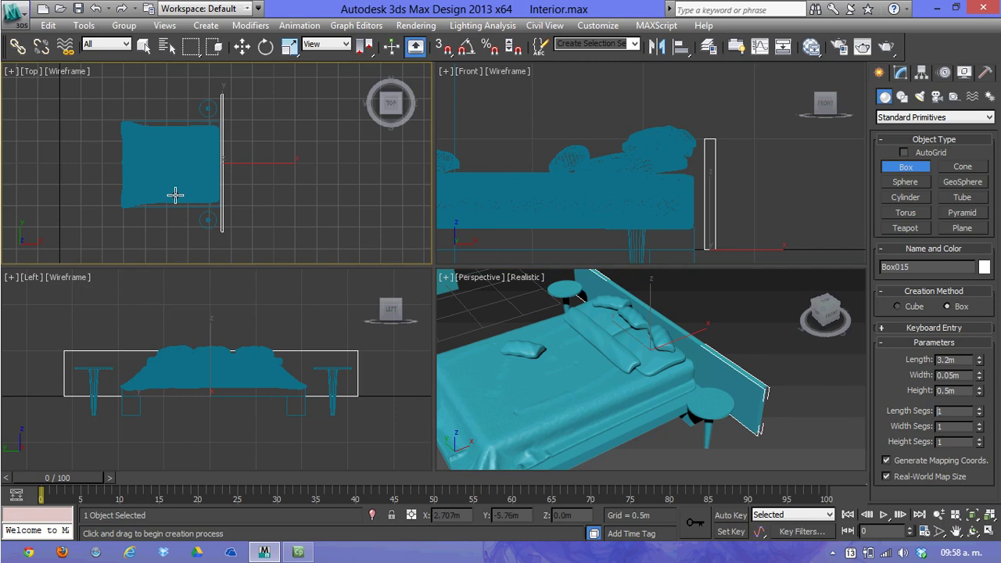
click(979, 423)
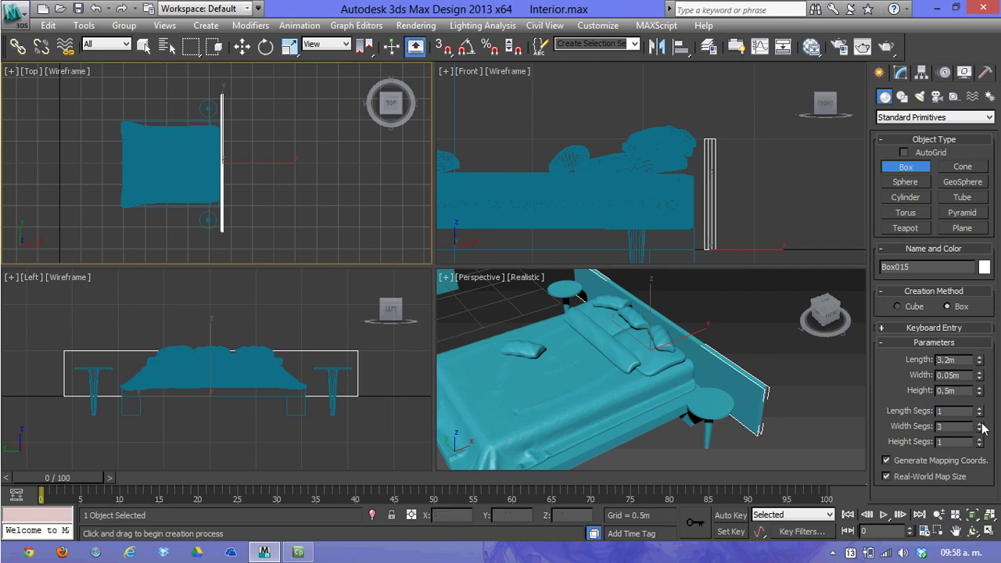
click(979, 429)
click(979, 428)
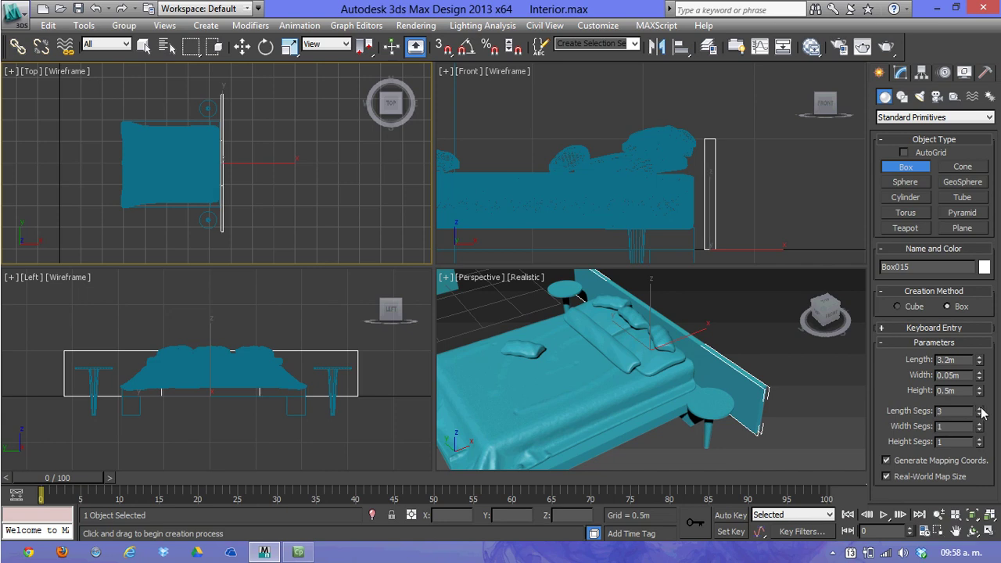
mouse_move(318, 183)
middle_down()
mouse_move(221, 137)
mouse_move(304, 204)
middle_up()
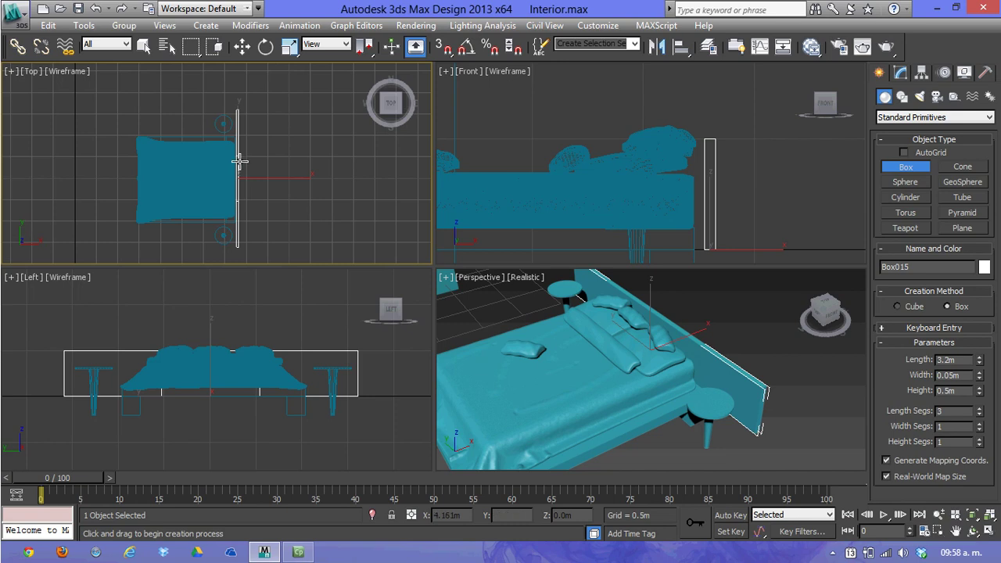
- Show Edged Faces over Realistic shading in the Perspective viewport
scroll(284, 164, up, 1)
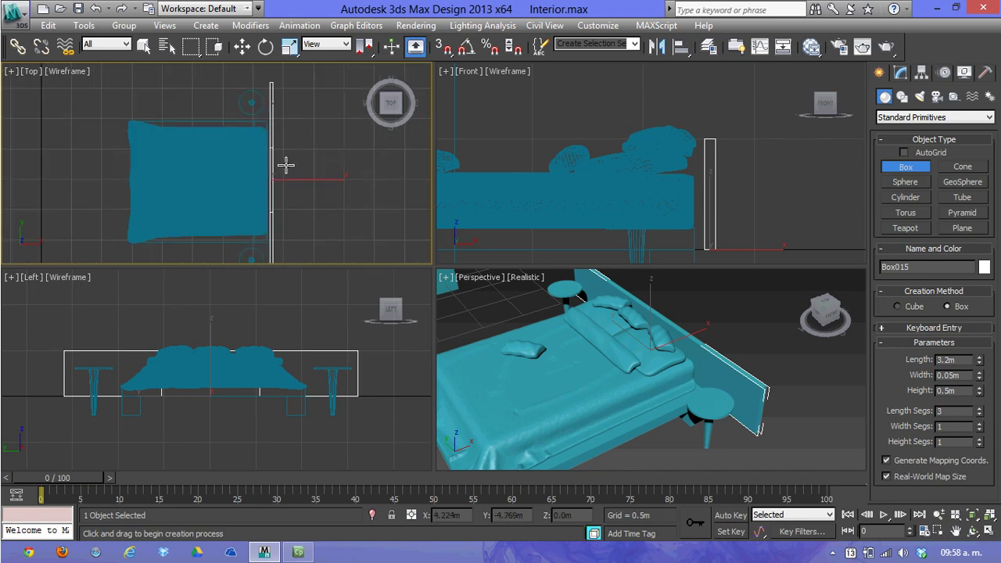
scroll(275, 142, up, 1)
scroll(286, 101, up, 1)
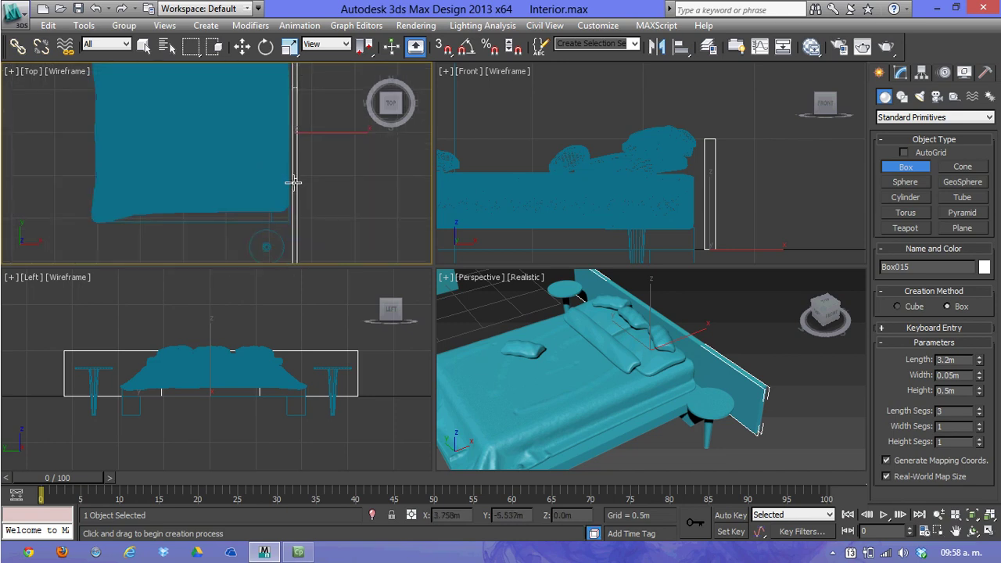
scroll(291, 181, down, 1)
scroll(284, 181, down, 1)
scroll(627, 287, up, 1)
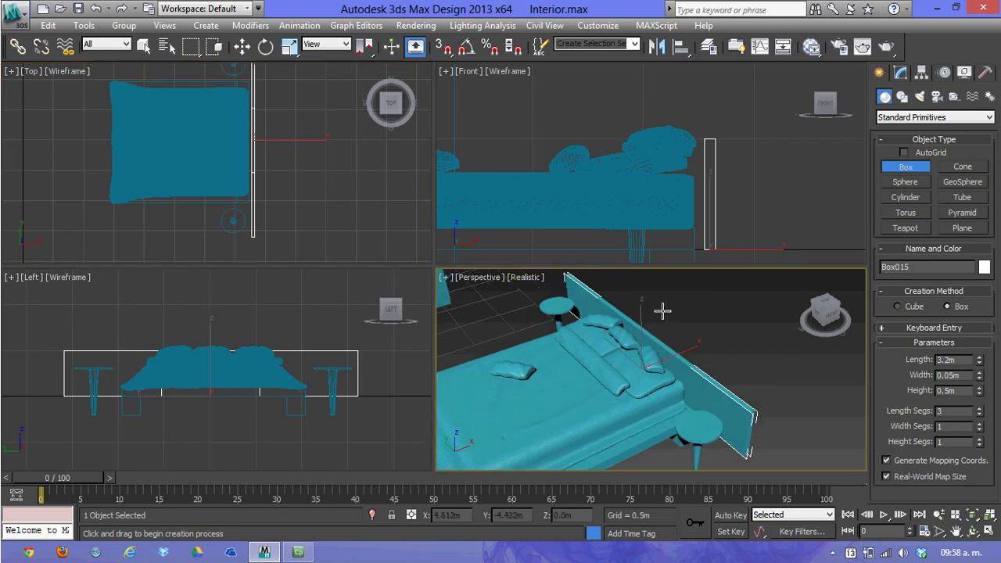
click(522, 277)
click(564, 343)
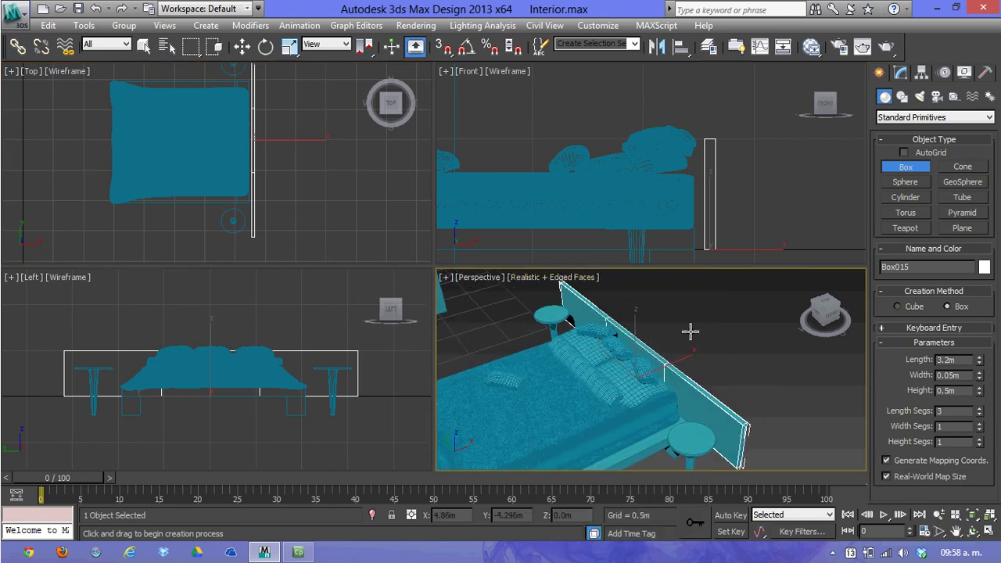
- Select the Box015 headboard panel and set its height to 0.6m
middle_drag(327, 157, 331, 167)
click(241, 46)
middle_drag(271, 127, 271, 143)
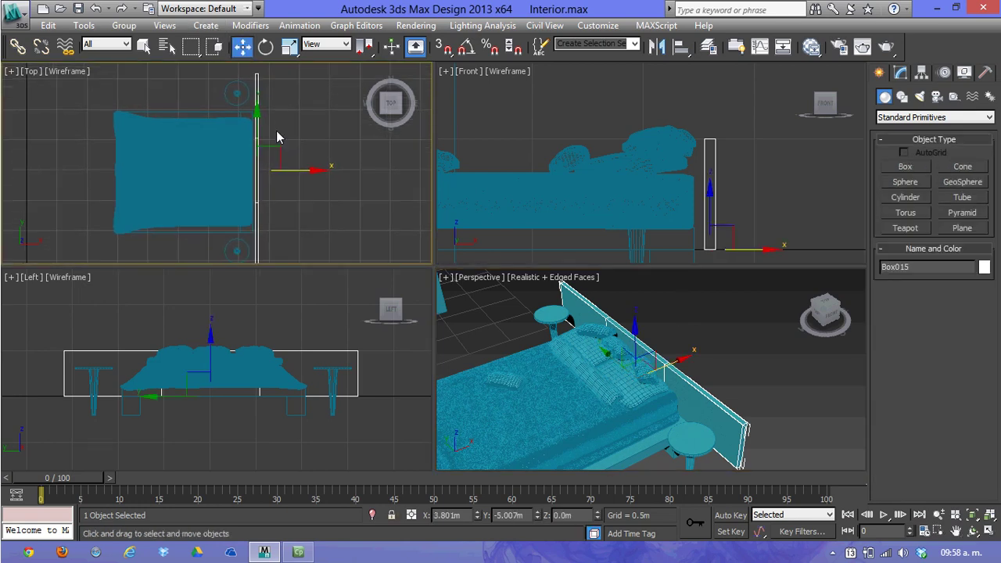
scroll(276, 131, down, 1)
scroll(266, 125, down, 1)
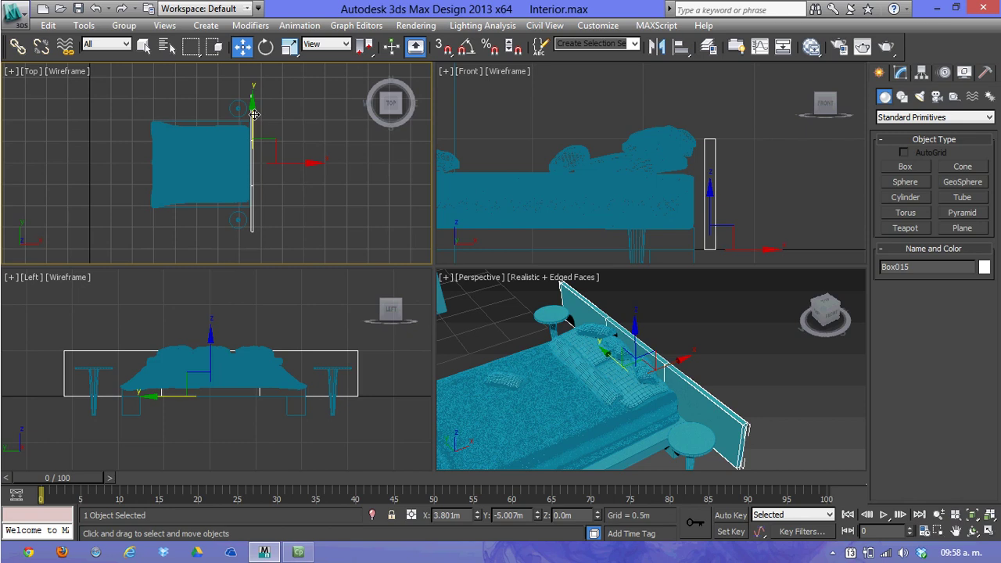
click(296, 128)
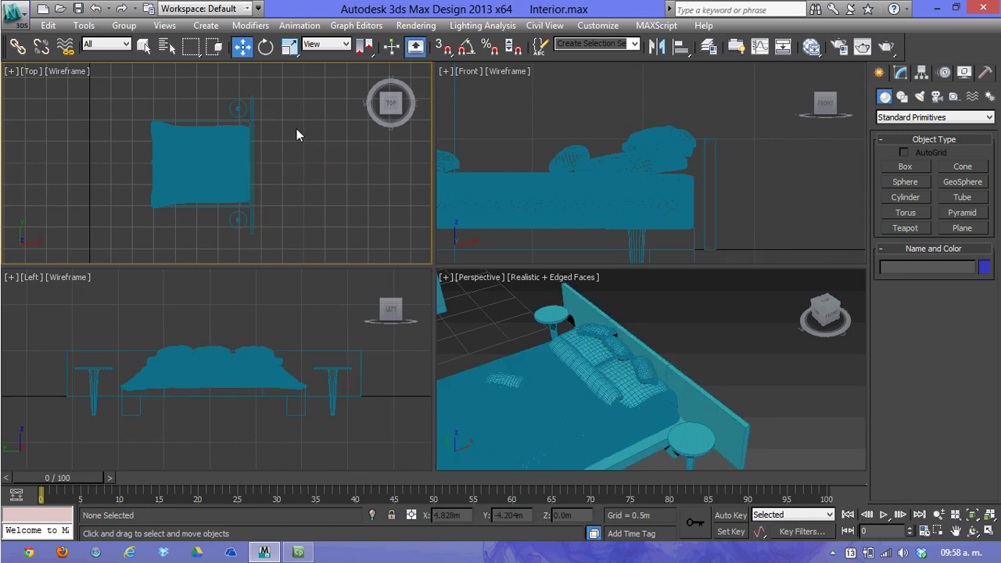
middle_drag(312, 146, 338, 135)
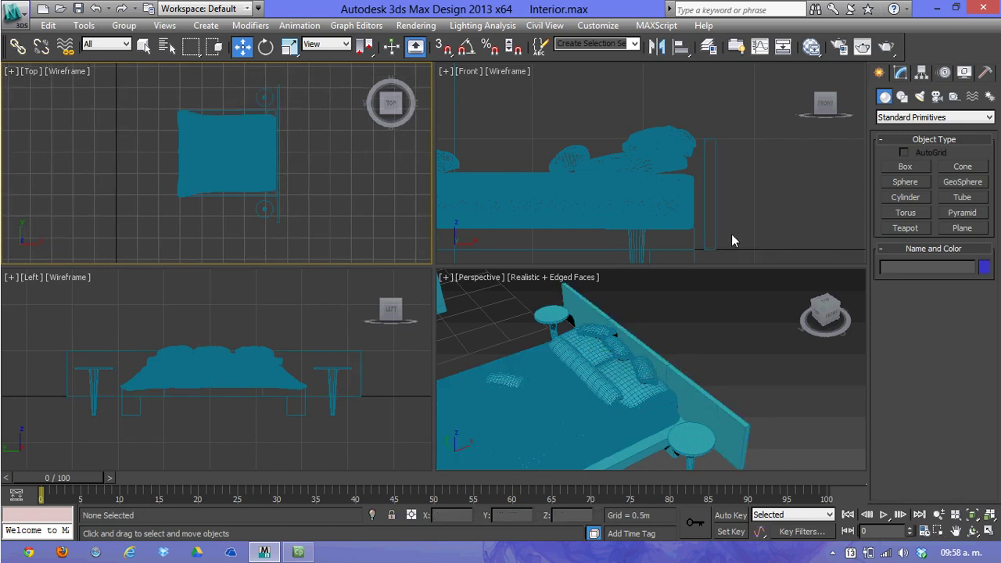
click(714, 199)
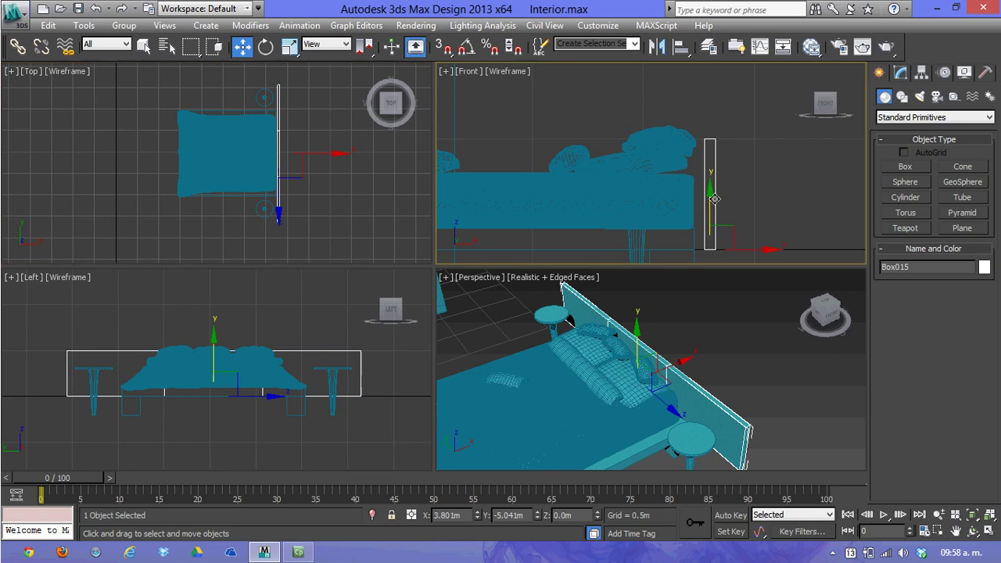
click(901, 74)
drag(965, 311, 922, 315)
text(0.6)
key(Return)
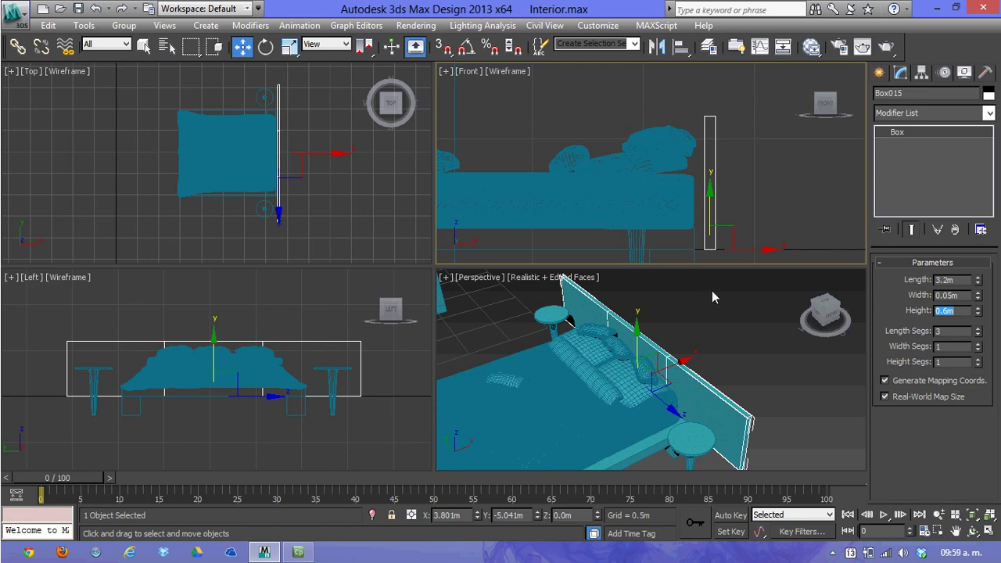
- Move the headboard down beside the bed and change its height to 0.9m
middle_drag(750, 229, 699, 169)
drag(677, 169, 670, 214)
drag(962, 310, 914, 313)
text(0.9)
key(Return)
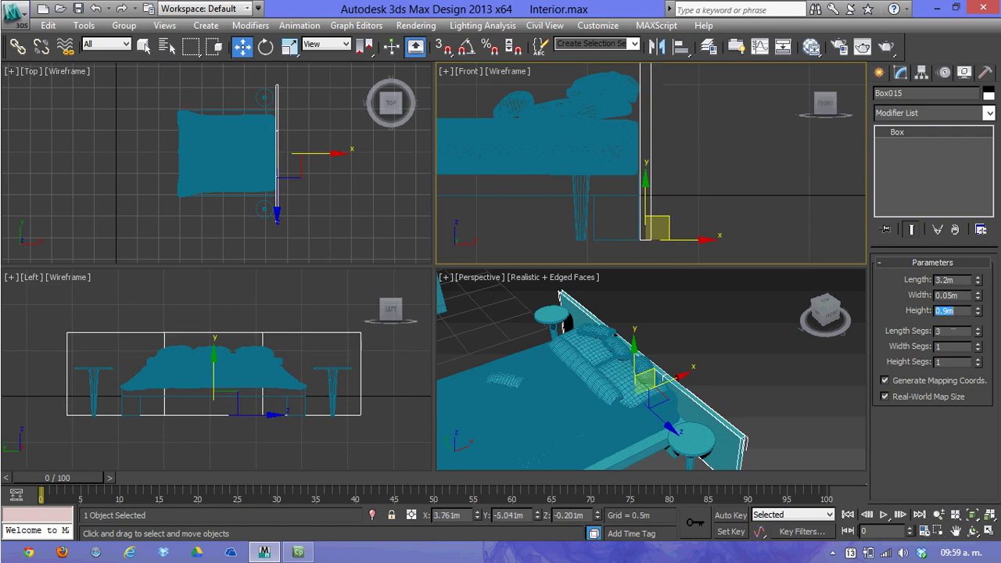
mouse_move(726, 142)
middle_down()
mouse_move(705, 203)
mouse_move(644, 135)
mouse_move(663, 142)
middle_up()
scroll(705, 203, down, 2)
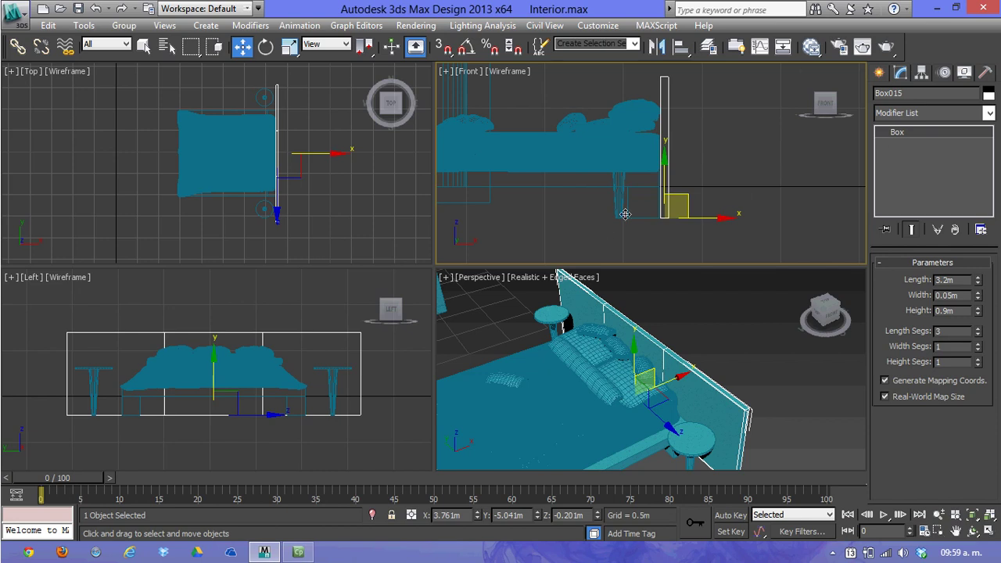
click(704, 391)
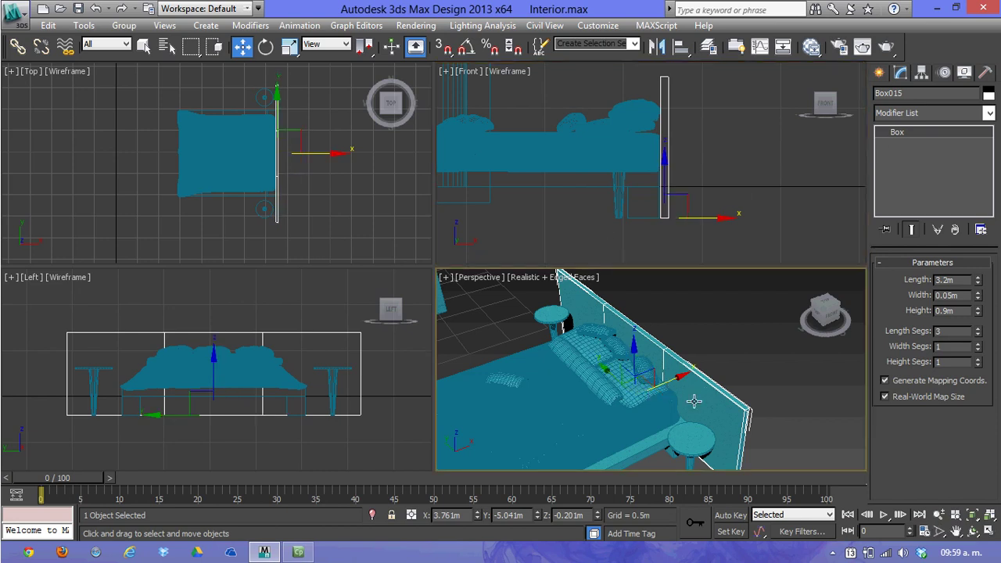
- Convert the headboard to an Editable Poly and enter vertex editing
right_click(720, 327)
mouse_move(746, 452)
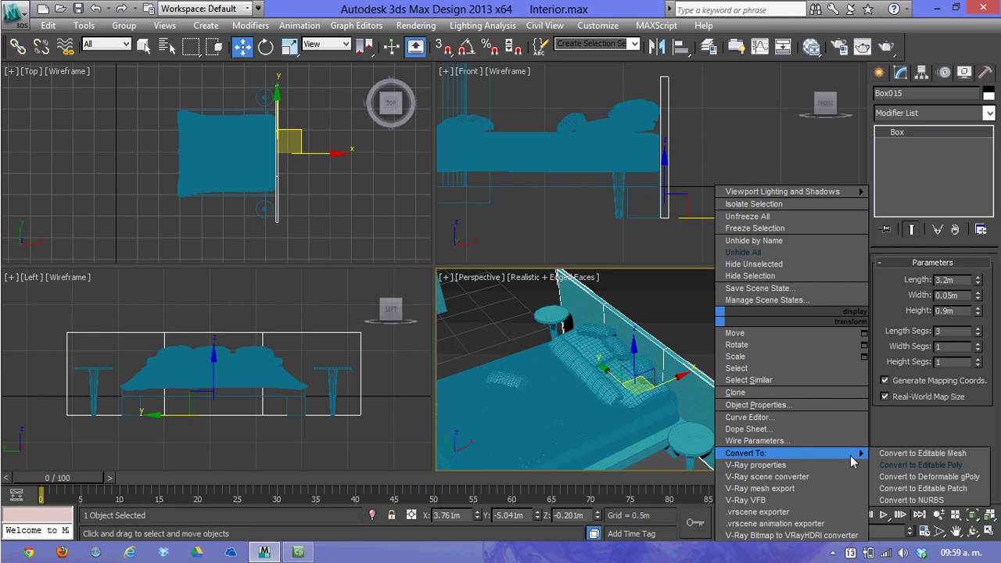
click(921, 465)
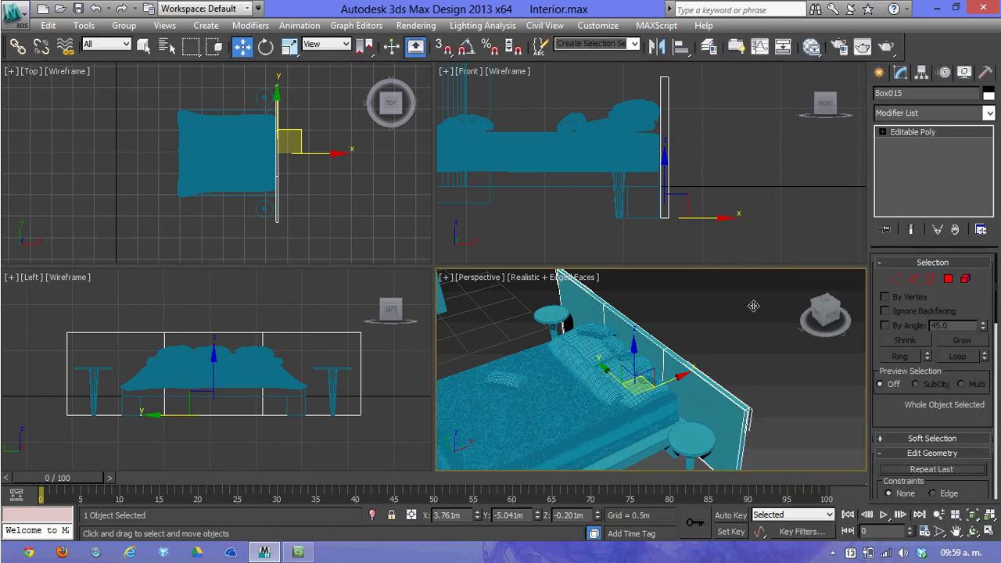
click(913, 280)
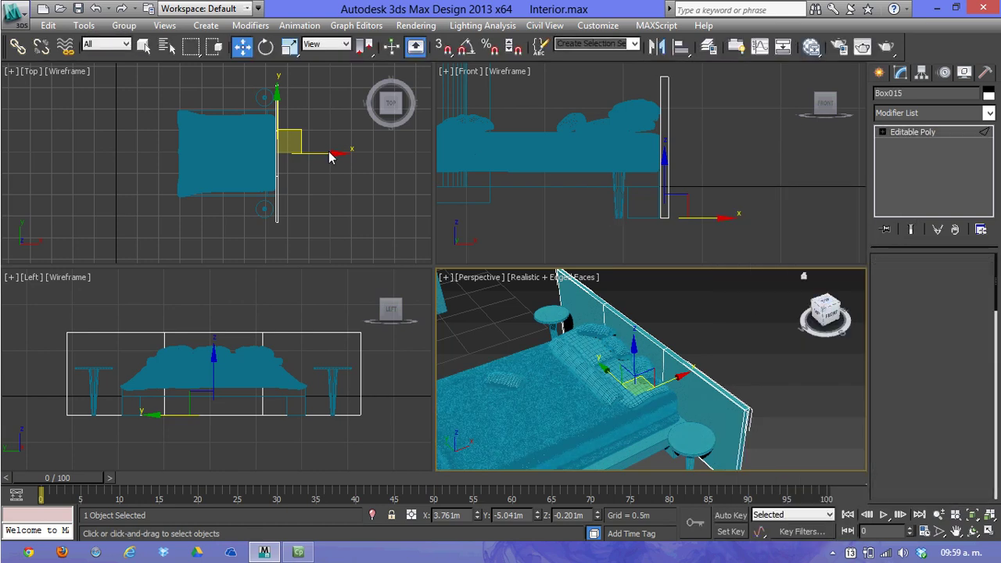
scroll(329, 156, up, 3)
scroll(256, 178, up, 2)
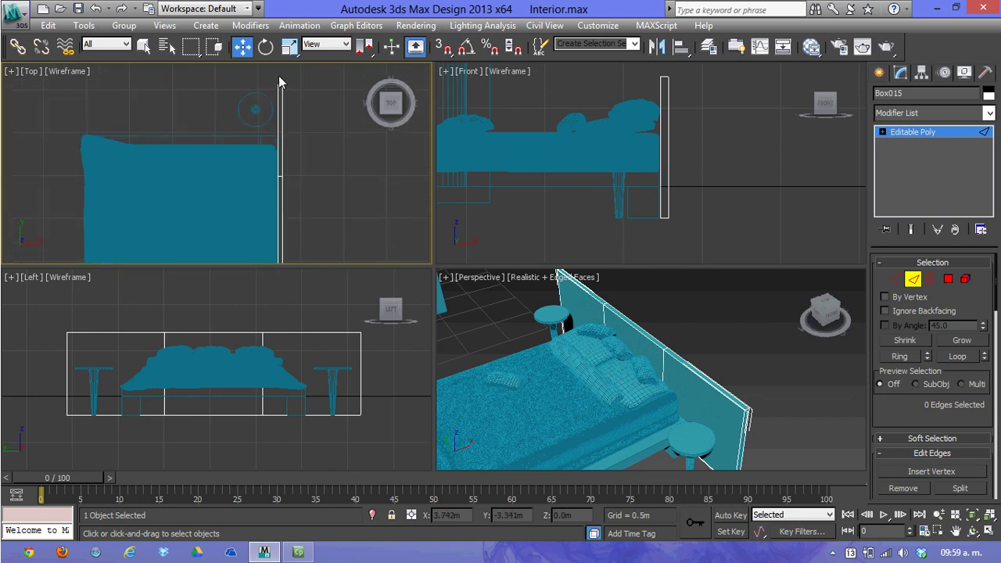
middle_drag(280, 82, 276, 100)
key(1)
- Select the headboard's top vertices and lower them slightly in the Front view
mouse_move(576, 319)
alt+middle_down()
mouse_move(548, 290)
mouse_move(545, 298)
alt+middle_up()
drag(541, 287, 571, 310)
alt+middle_drag(568, 337, 673, 348)
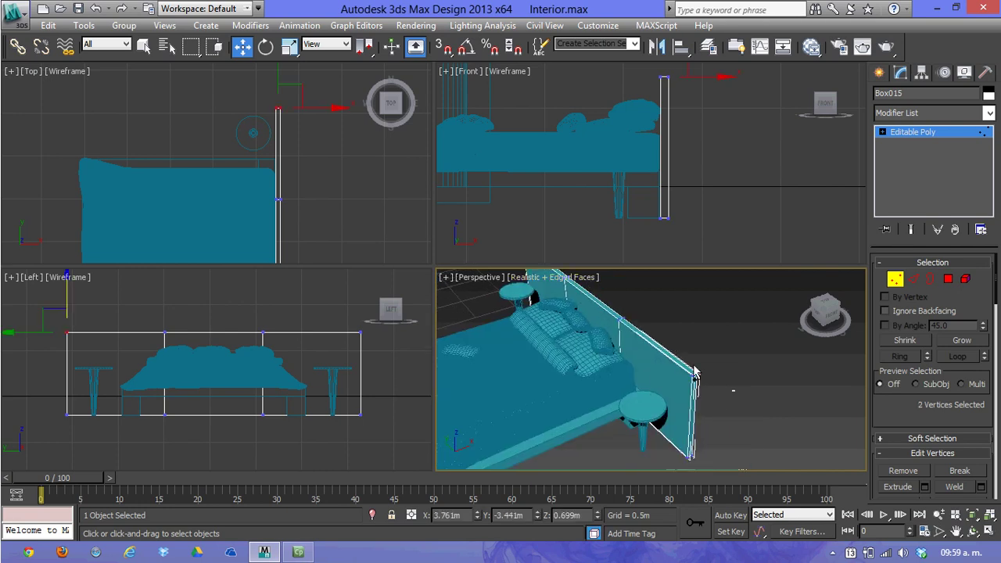
ctrl+drag(693, 349, 736, 384)
middle_drag(280, 167, 297, 188)
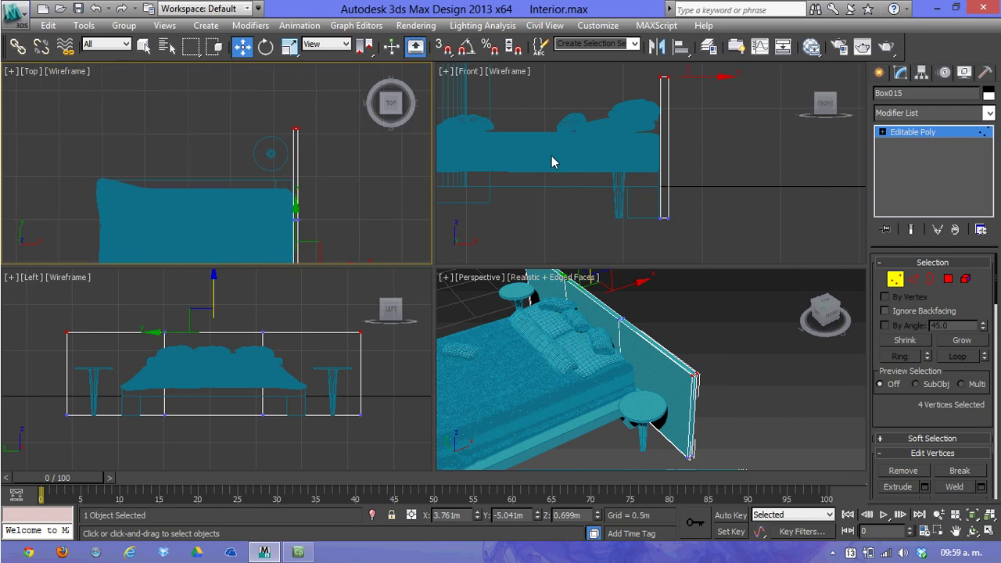
middle_drag(552, 162, 577, 183)
scroll(599, 130, down, 2)
scroll(606, 133, down, 1)
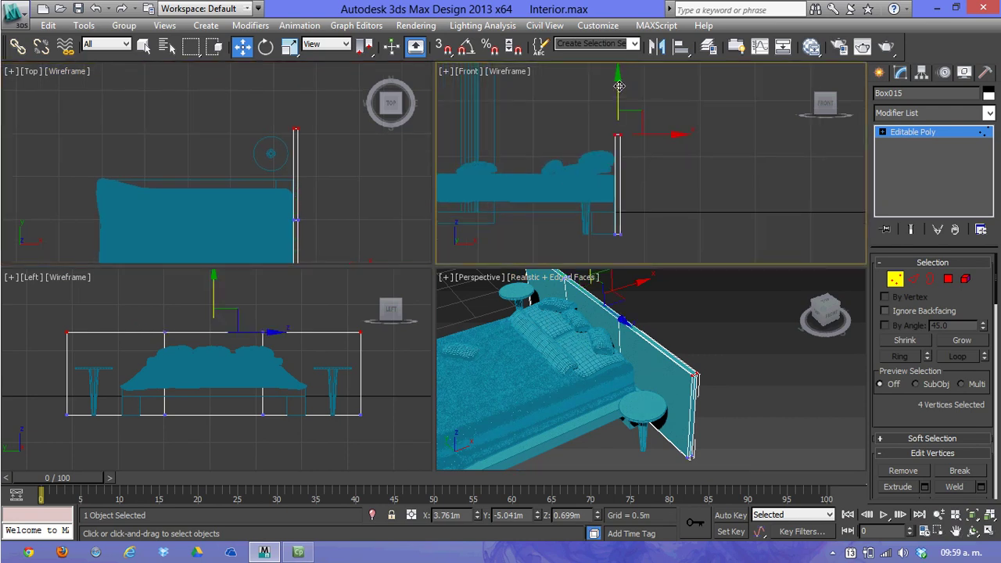
drag(618, 85, 613, 116)
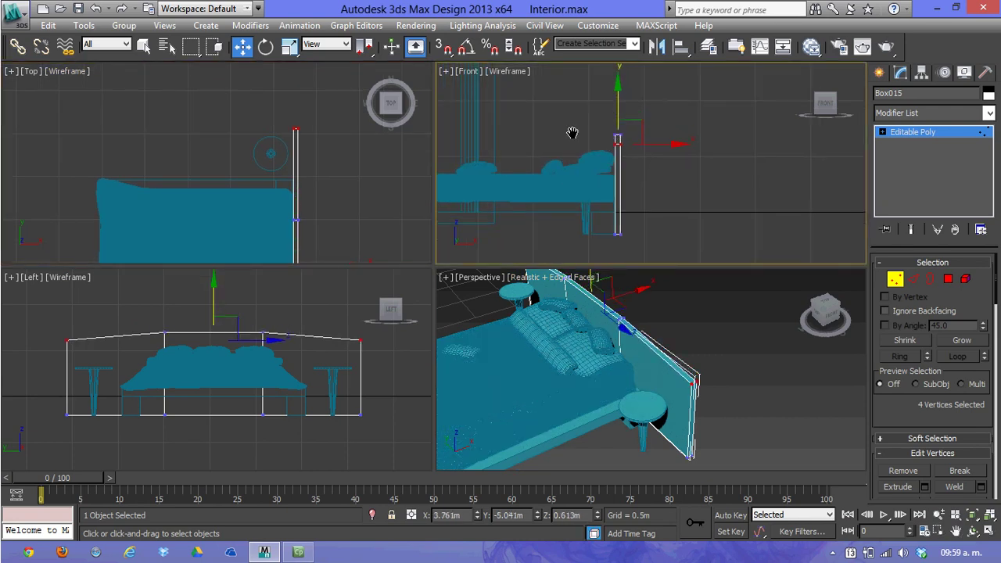
- Raise the headboard's top middle vertices higher to form a peak
middle_drag(573, 133, 574, 130)
scroll(570, 145, up, 2)
drag(546, 122, 585, 144)
drag(568, 90, 568, 80)
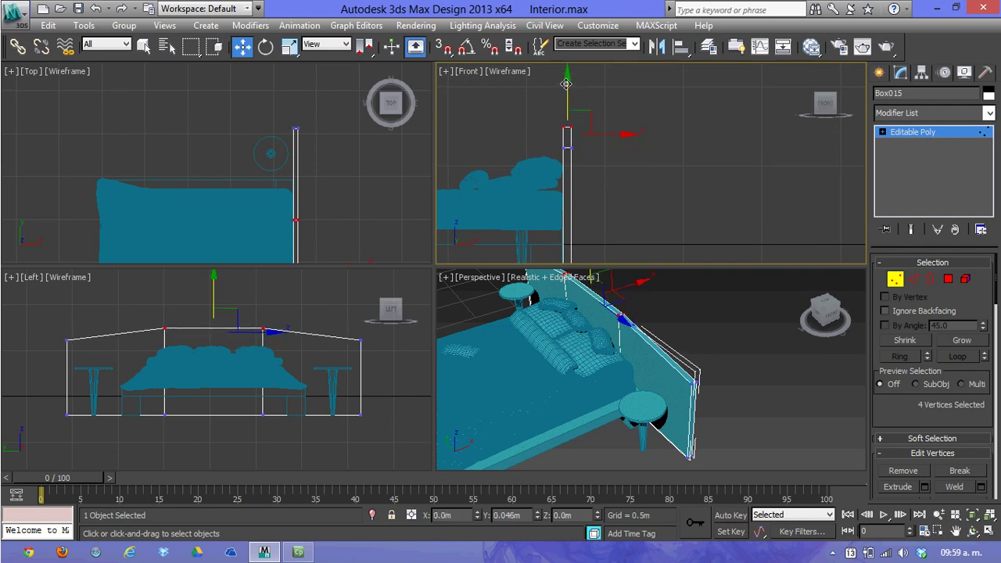
click(644, 175)
middle_drag(618, 309, 637, 335)
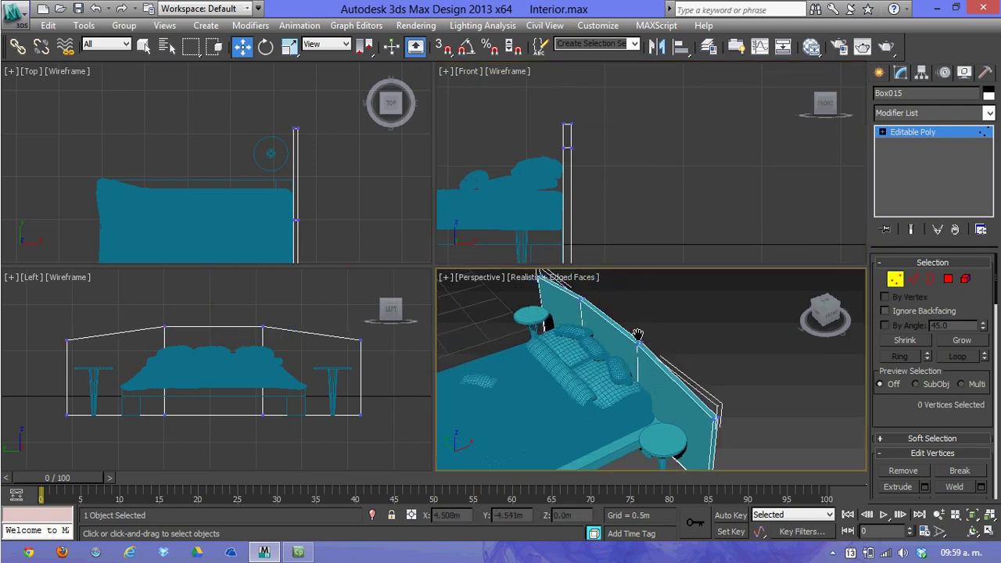
- Select two headboard edges in Edge mode and bring up the Chamfer settings preview
key(2)
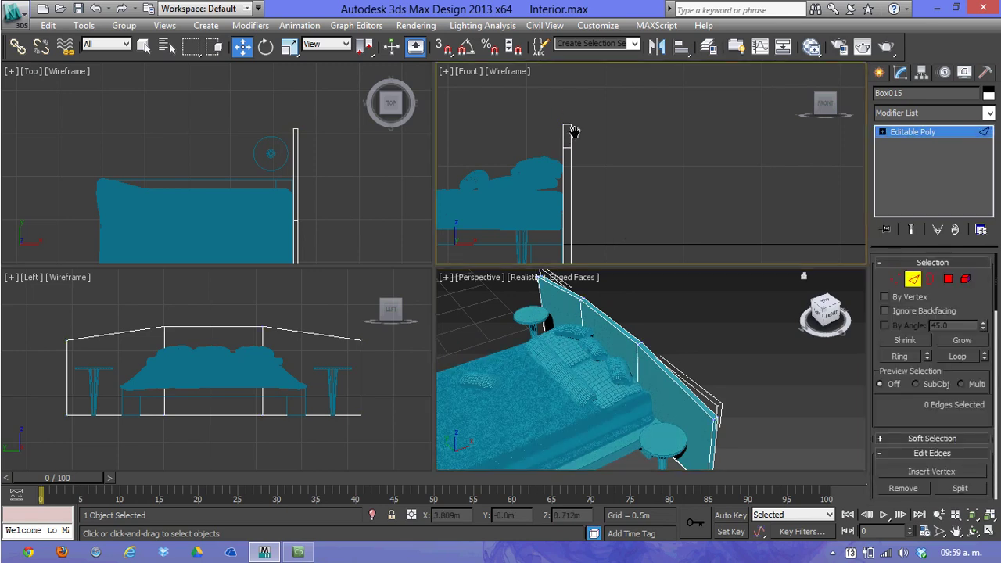
scroll(575, 136, up, 3)
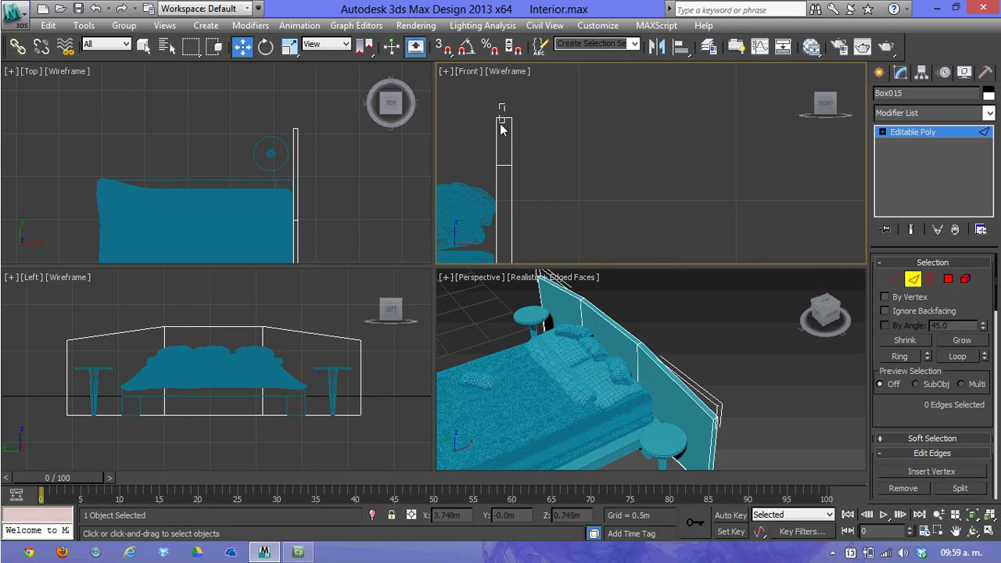
drag(484, 148, 521, 109)
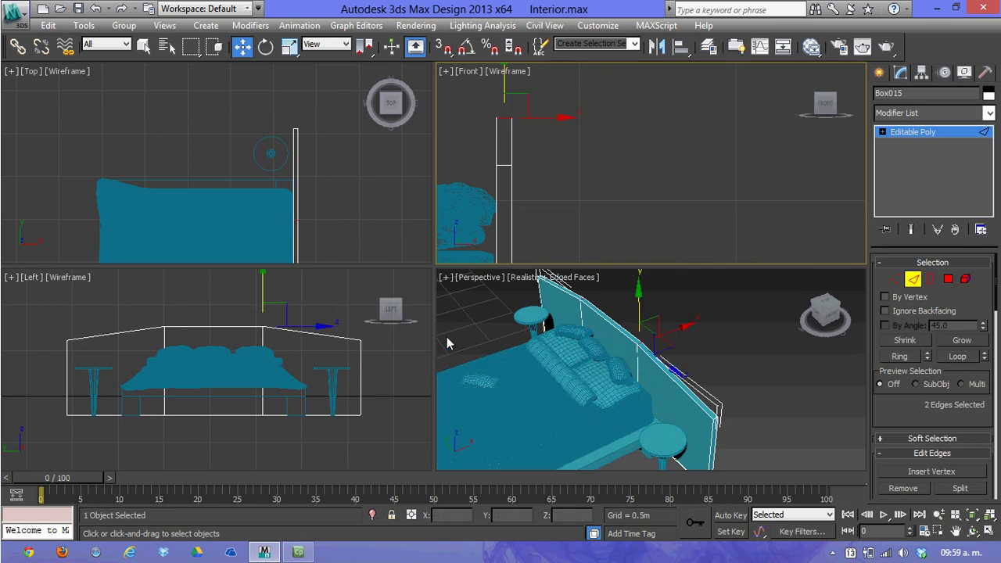
scroll(639, 368, up, 2)
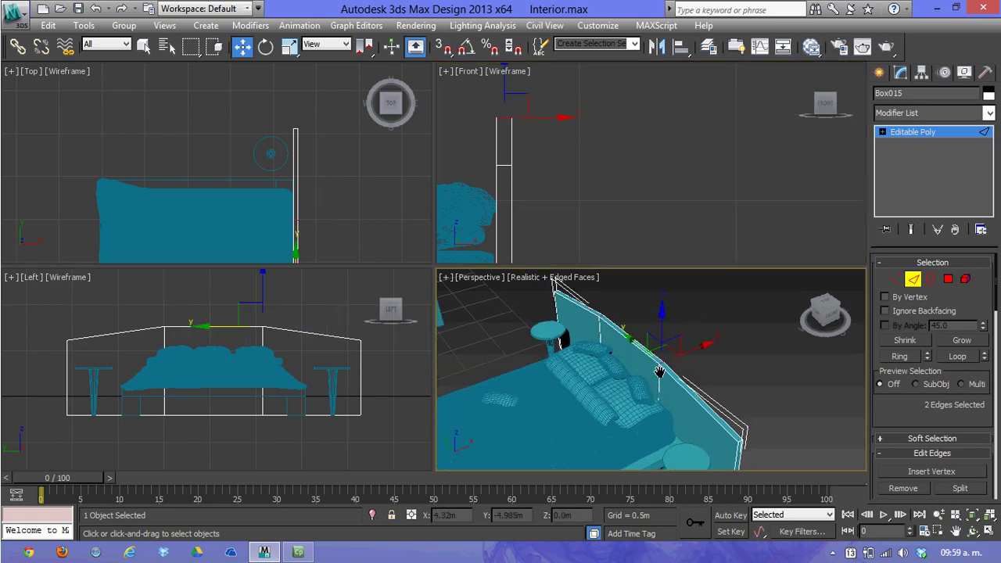
scroll(638, 367, up, 2)
key(alt+w)
mouse_move(531, 358)
alt+middle_down()
mouse_move(550, 338)
mouse_move(589, 365)
mouse_move(603, 335)
mouse_move(592, 339)
alt+middle_up()
click(143, 46)
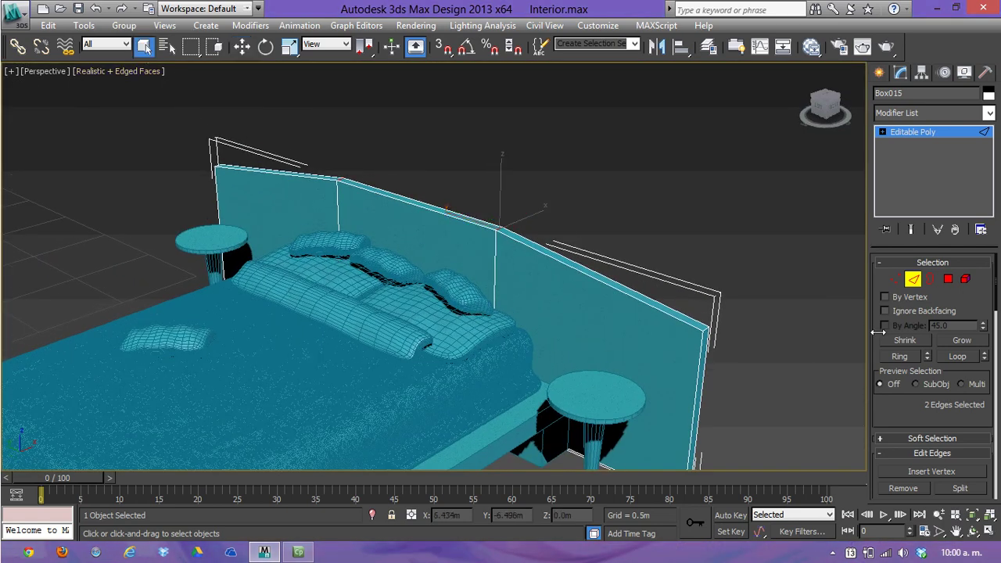
mouse_move(901, 407)
mouse_down()
mouse_move(888, 202)
mouse_move(904, 7)
mouse_up()
drag(898, 90, 915, 229)
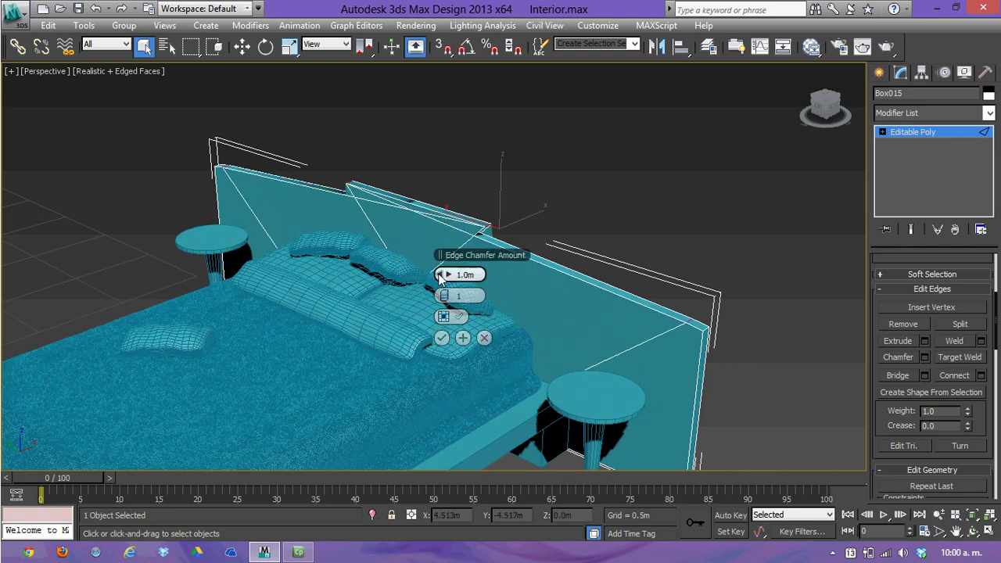
- Set the edge chamfer amount to 0.25m and apply it
drag(443, 279, 451, 281)
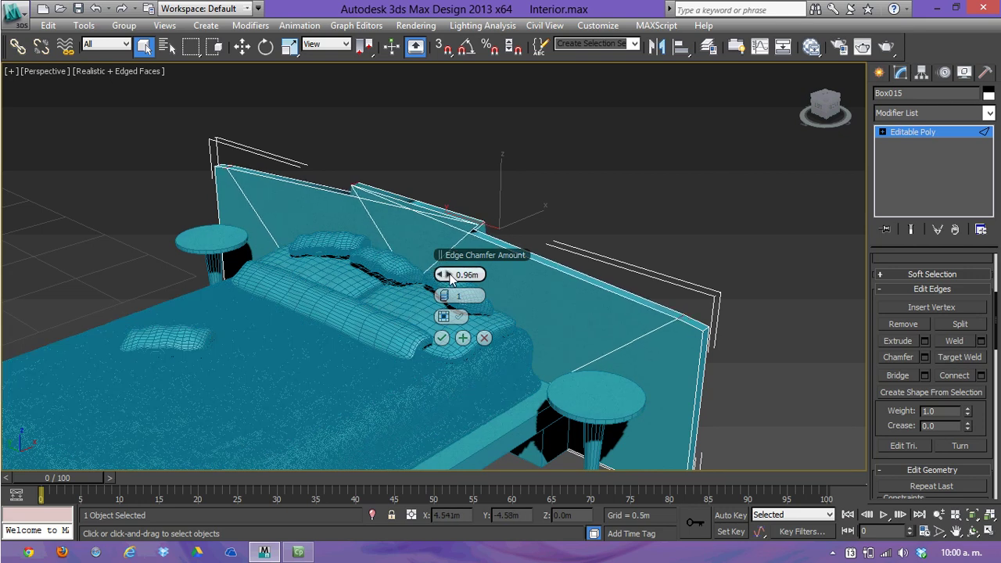
right_click(443, 275)
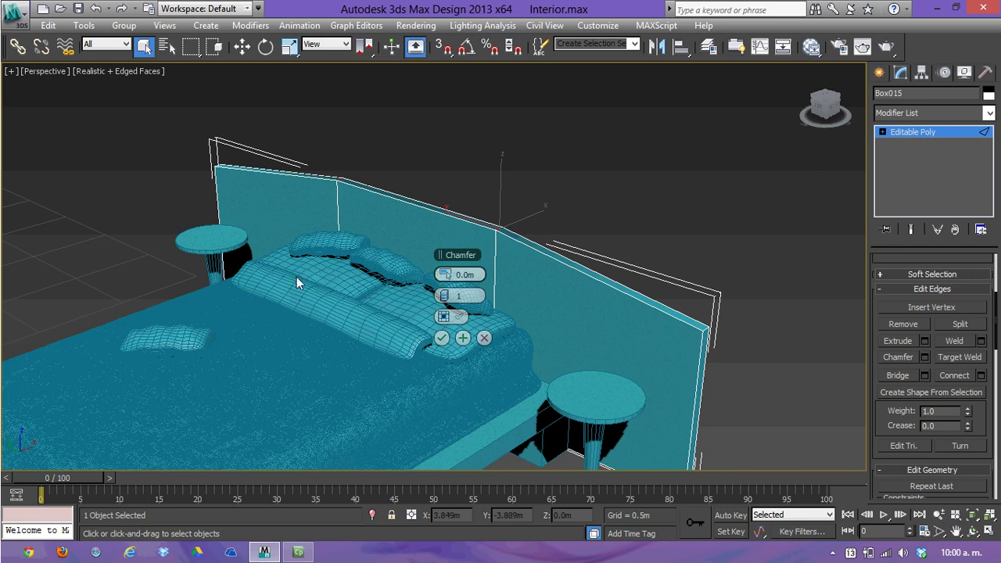
drag(450, 279, 450, 279)
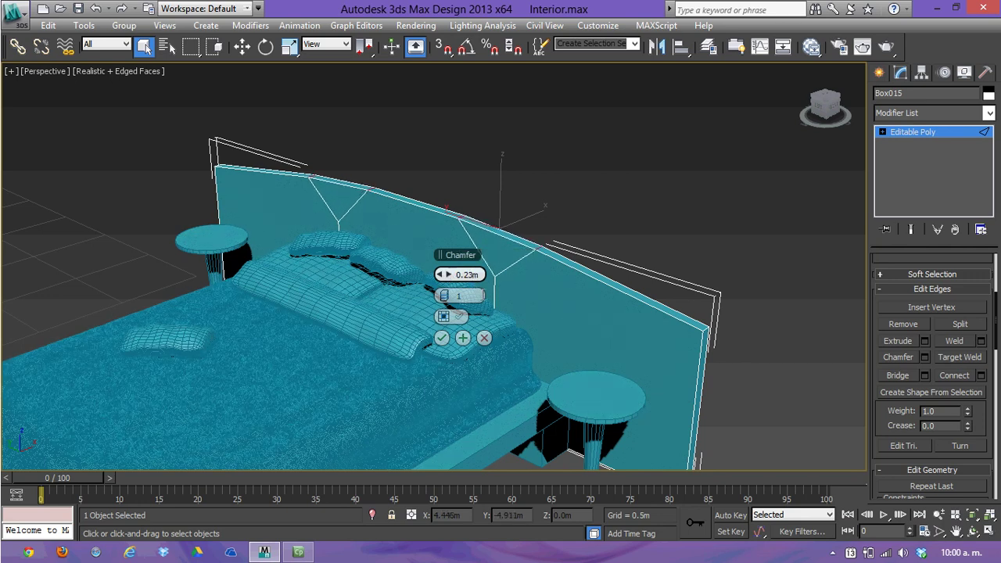
text(5)
key(Return)
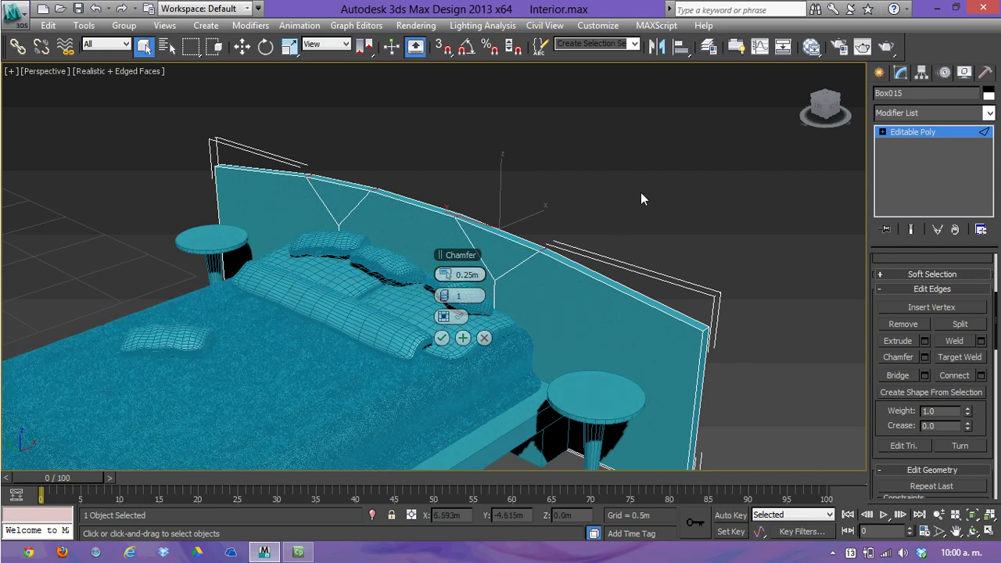
- Chamfer two inner vertical headboard edges at 0.25m and commit with the check button
alt+middle_drag(539, 315, 565, 270)
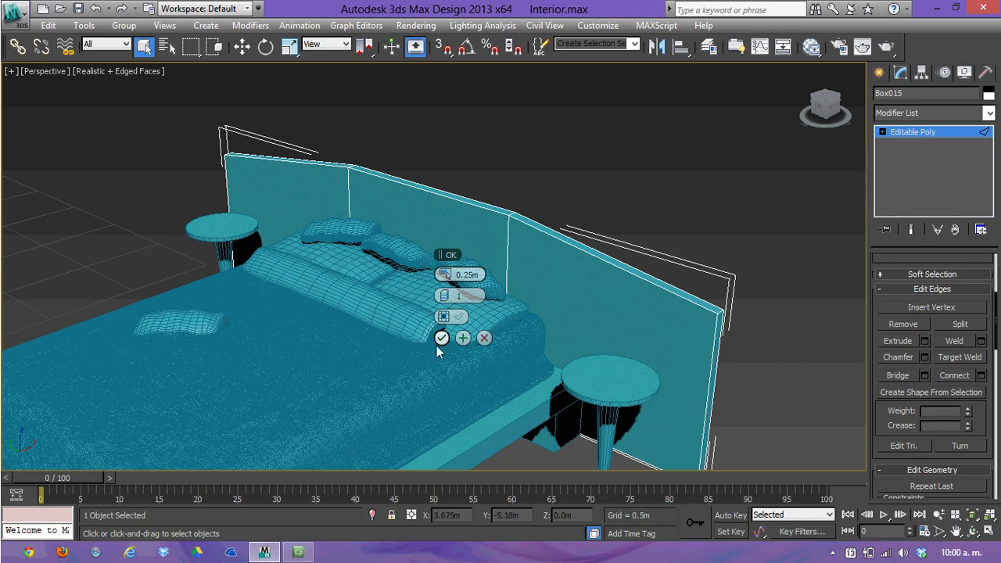
click(349, 166)
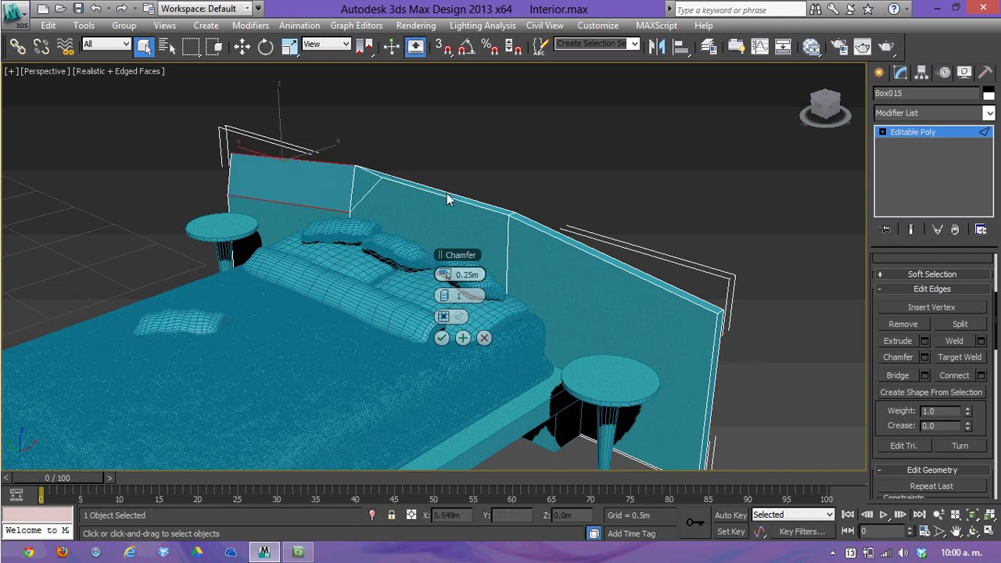
click(401, 154)
scroll(351, 165, up, 3)
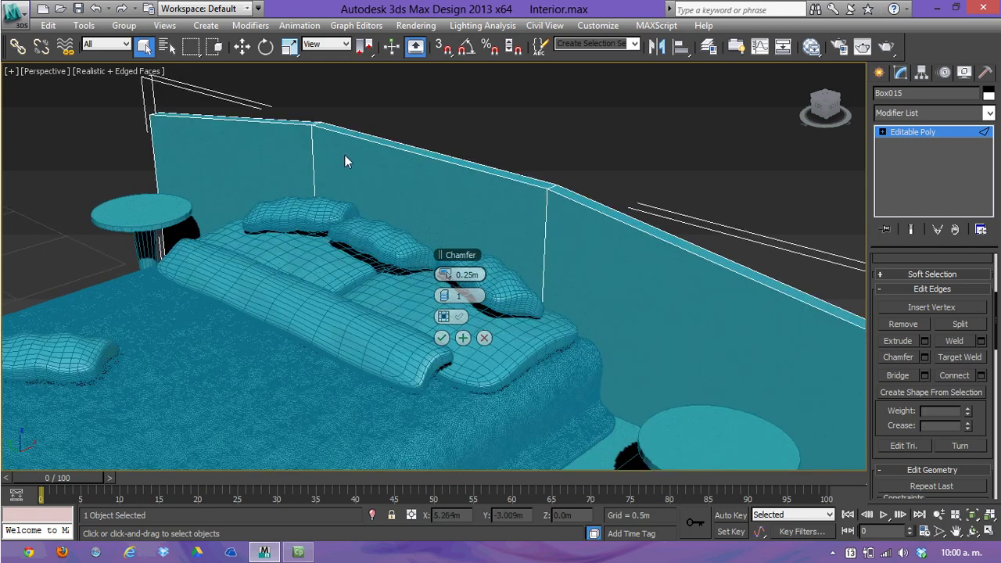
click(320, 135)
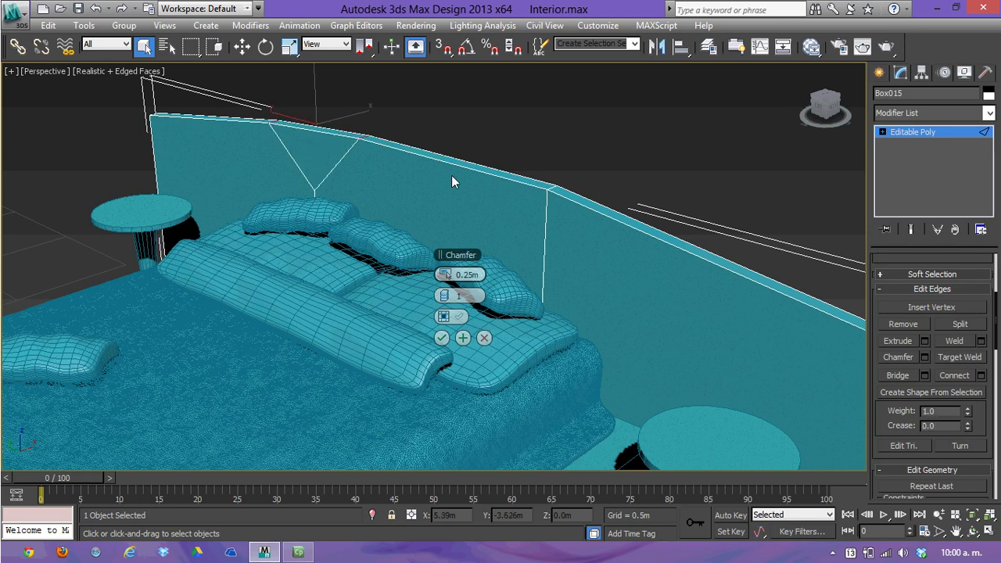
ctrl+click(551, 185)
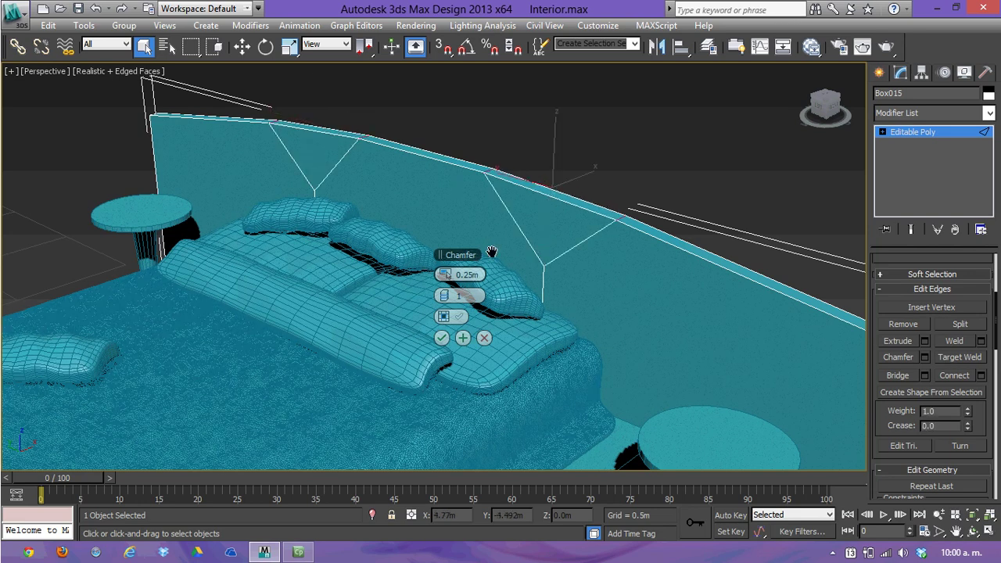
click(441, 338)
- Box-select the headboard's sixteen top vertices and lower them about 0.055m
scroll(483, 205, down, 3)
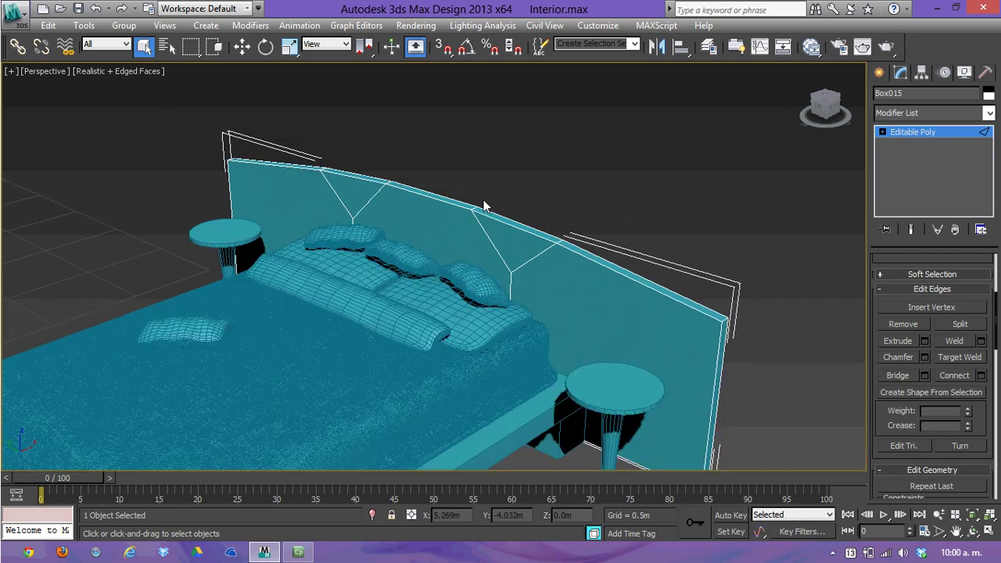
mouse_move(524, 258)
alt+middle_down()
mouse_move(595, 282)
mouse_move(547, 293)
mouse_move(574, 279)
mouse_move(547, 315)
alt+middle_up()
scroll(548, 316, down, 2)
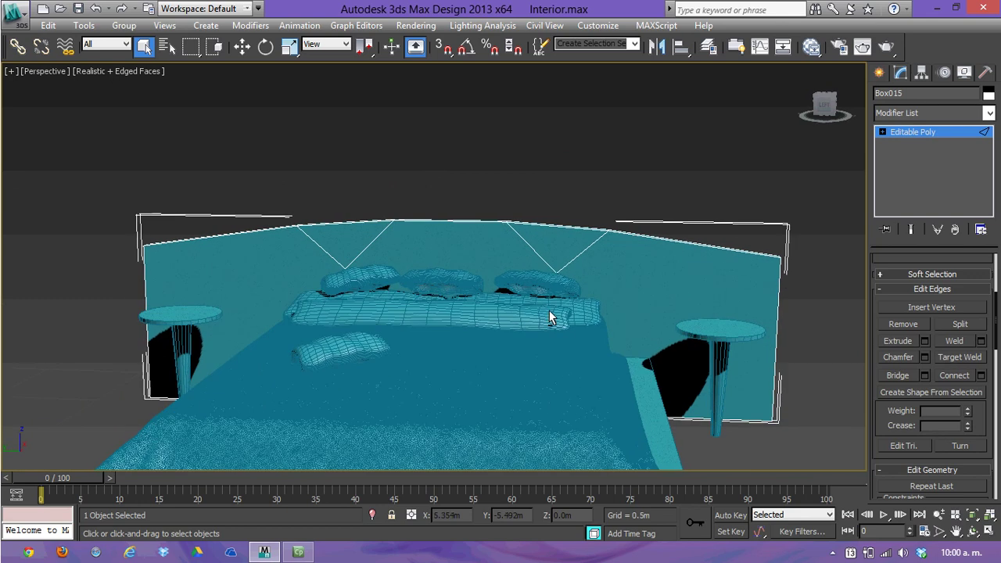
scroll(548, 316, down, 3)
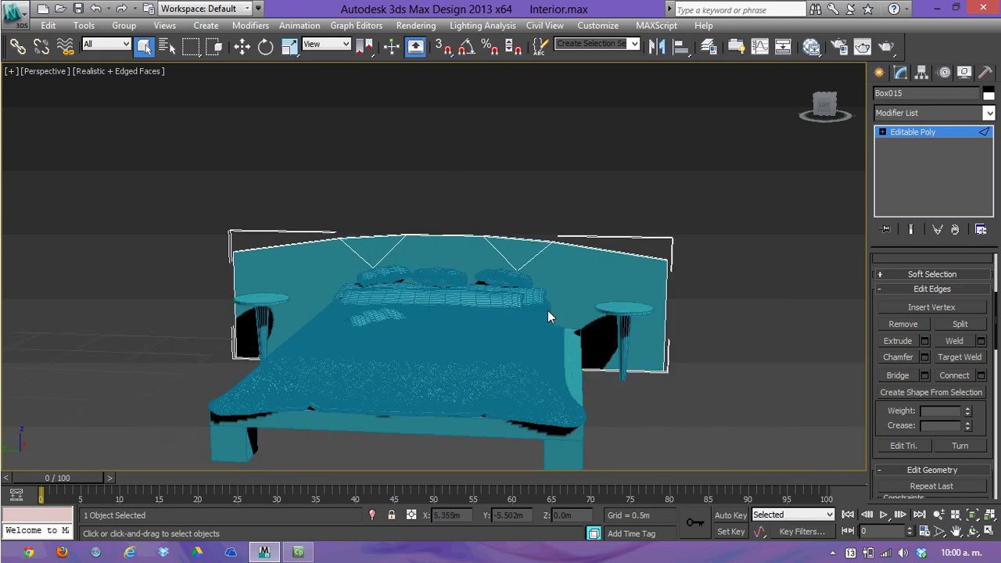
click(883, 133)
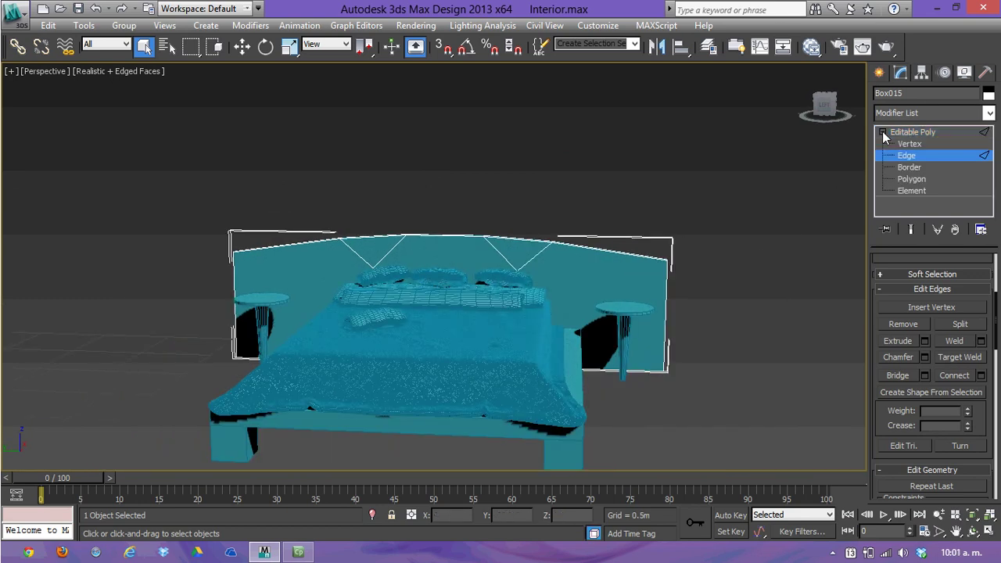
click(921, 145)
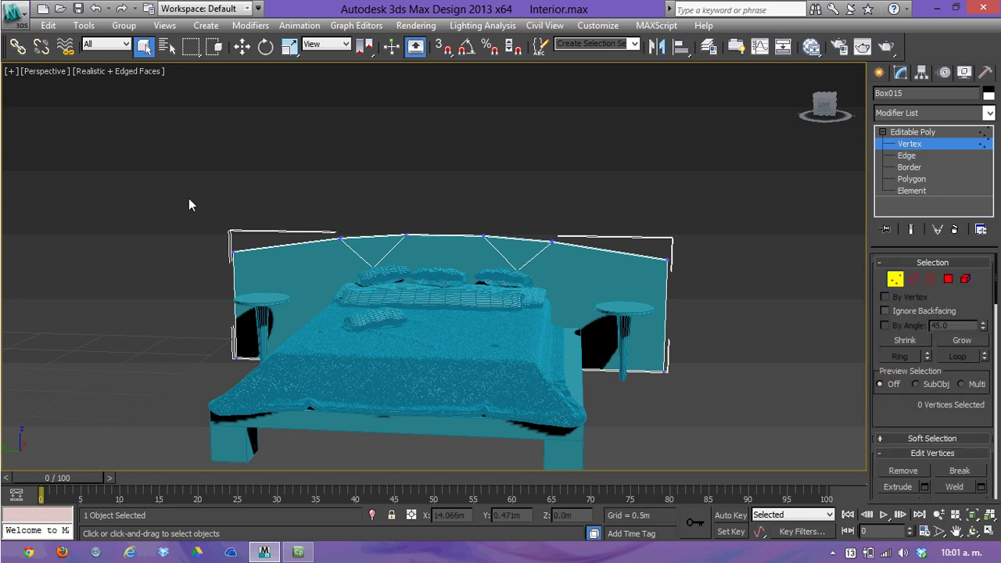
drag(158, 188, 745, 271)
key(w)
drag(443, 190, 441, 198)
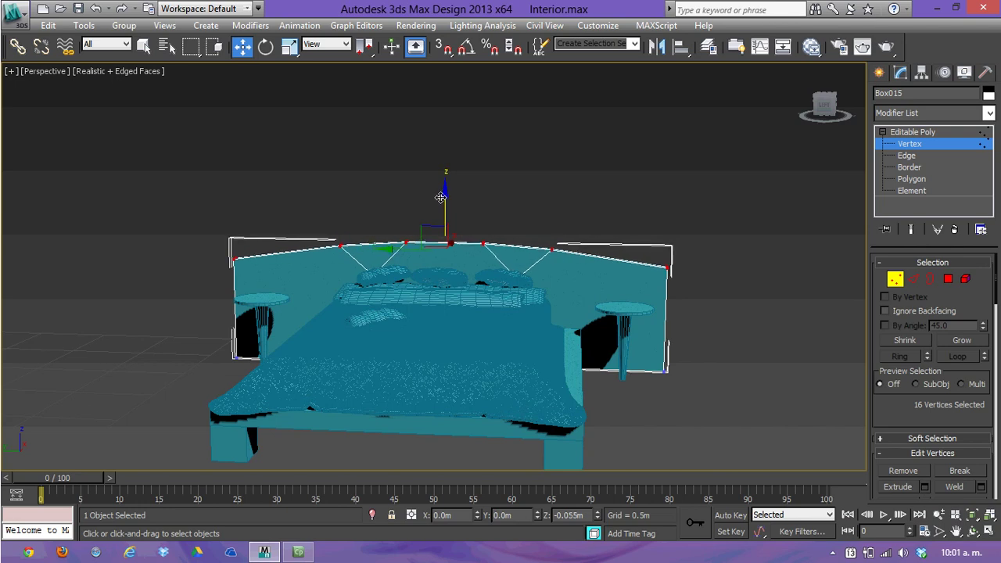
click(553, 181)
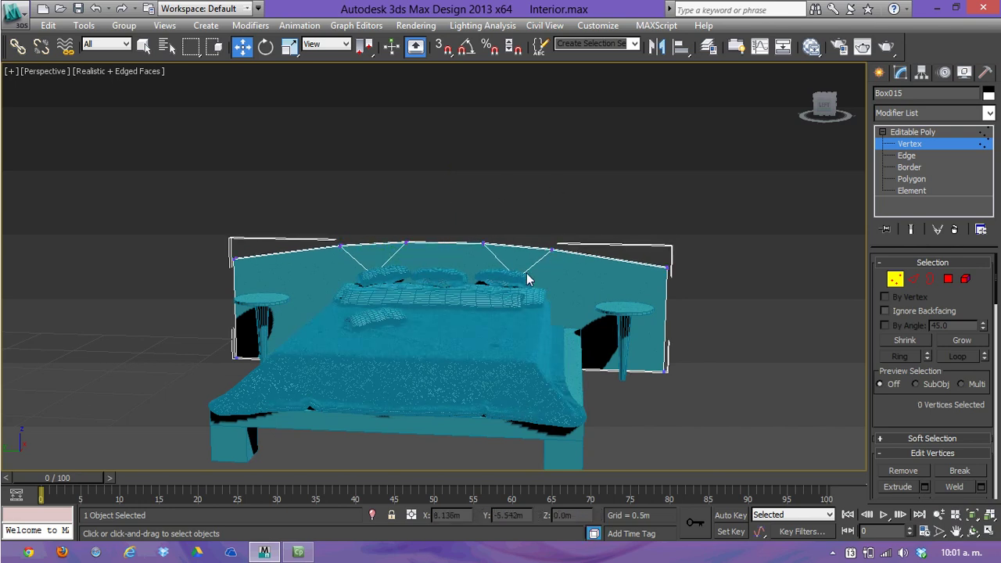
mouse_move(519, 298)
alt+middle_down()
mouse_move(534, 302)
mouse_move(513, 299)
mouse_move(463, 327)
mouse_move(562, 247)
alt+middle_up()
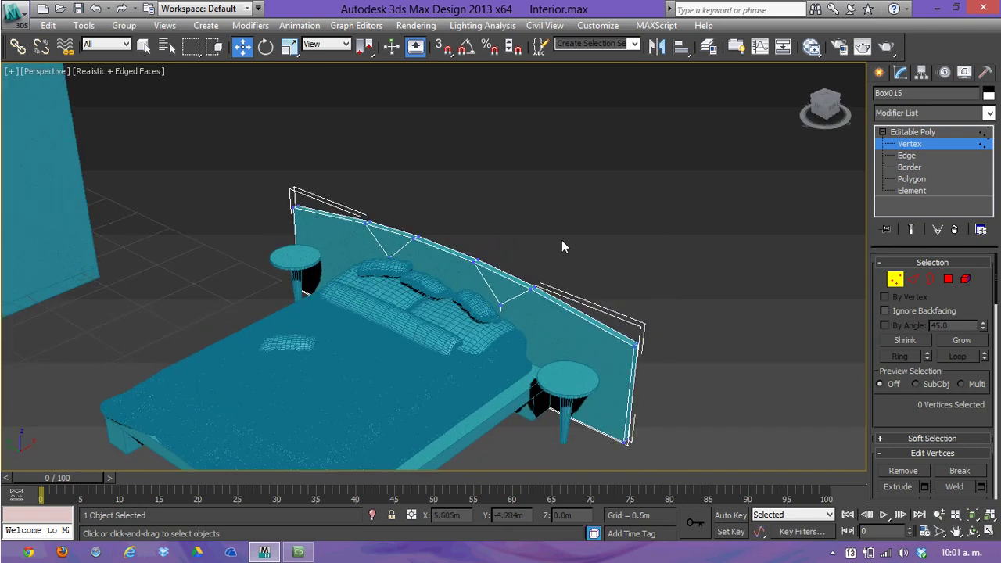
- Leave the headboard's vertex level and frame the whole bed in view
click(895, 279)
click(686, 272)
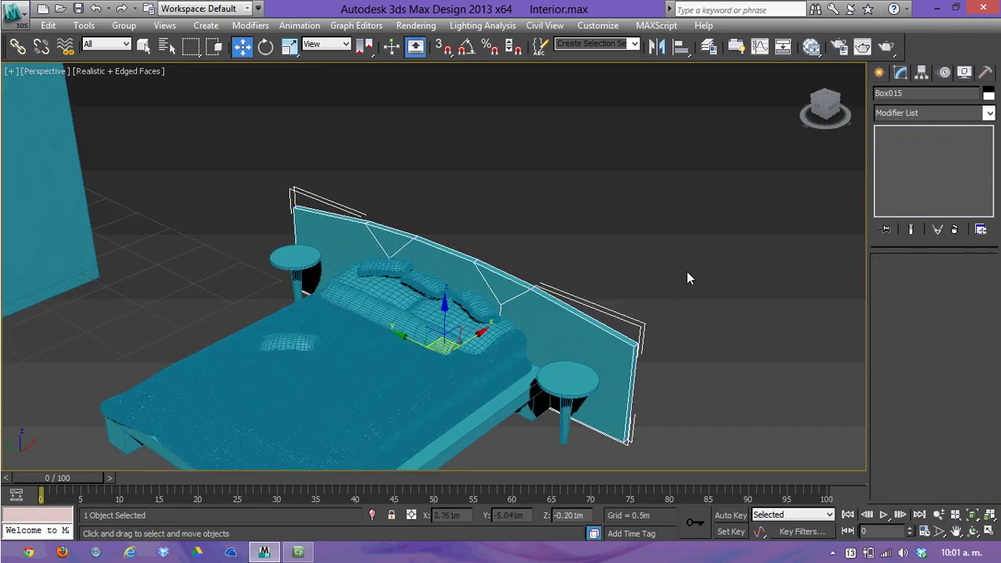
alt+middle_drag(687, 272, 600, 316)
scroll(637, 305, down, 2)
scroll(638, 311, down, 3)
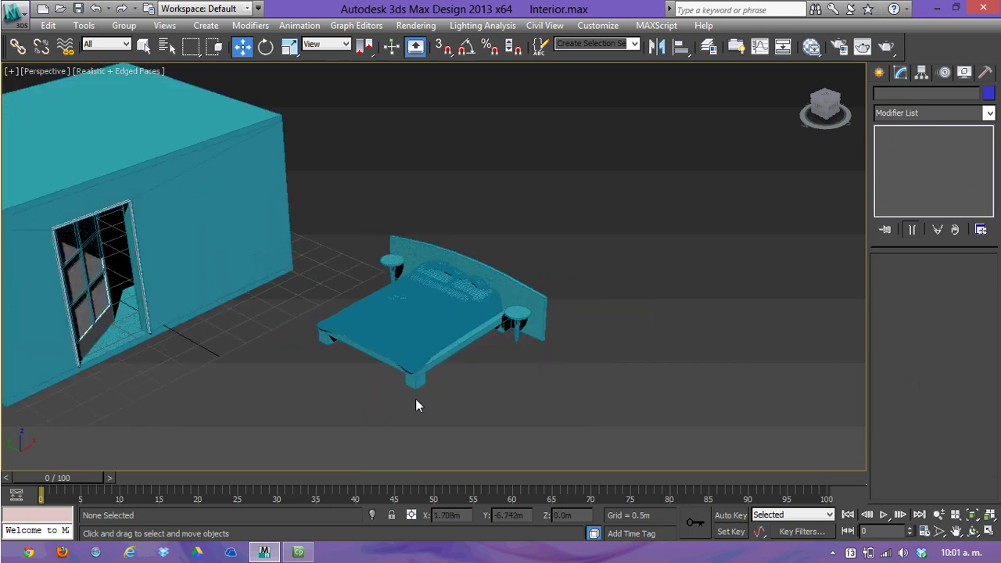
middle_drag(497, 310, 540, 317)
- Select all bed, headboard and nightstand pieces and group them as GrupoCamaMuebles
mouse_move(661, 435)
mouse_down()
mouse_move(432, 304)
mouse_move(360, 227)
mouse_move(354, 205)
mouse_up()
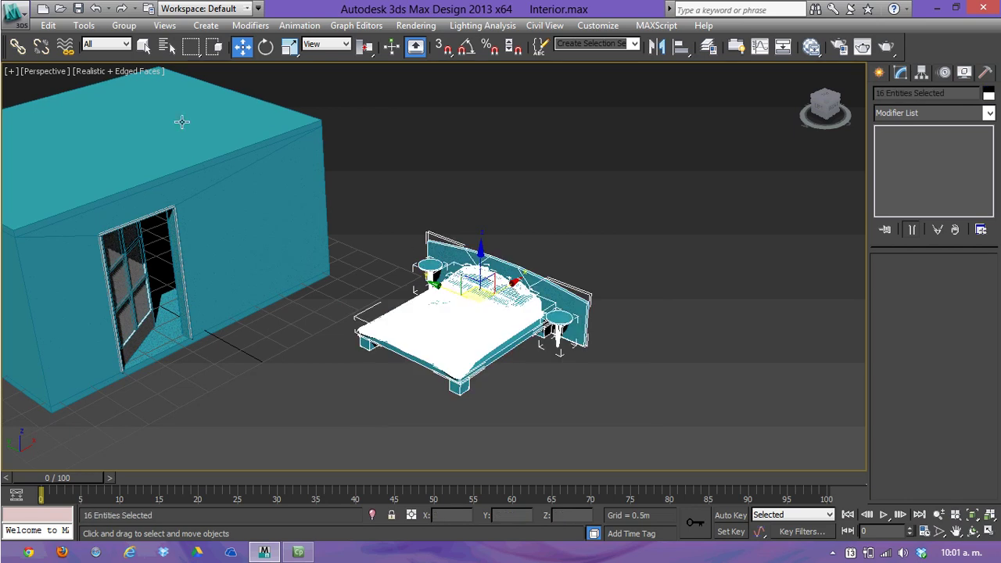
click(127, 25)
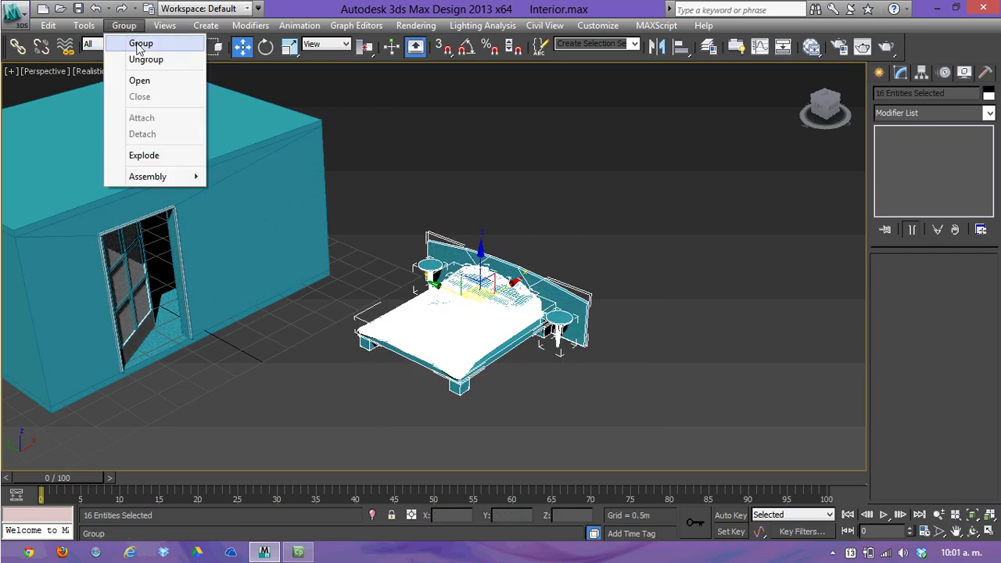
click(140, 45)
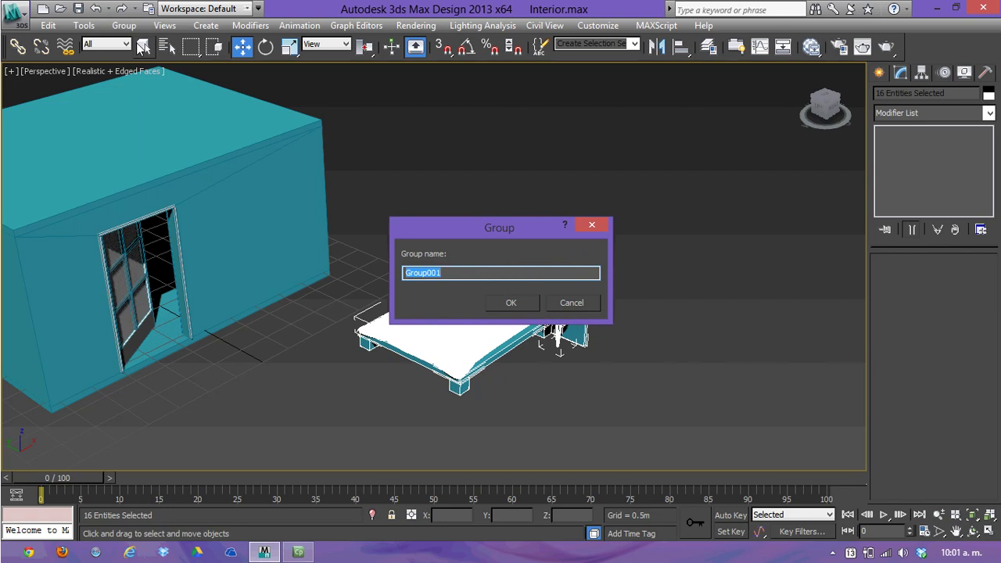
text(Gru)
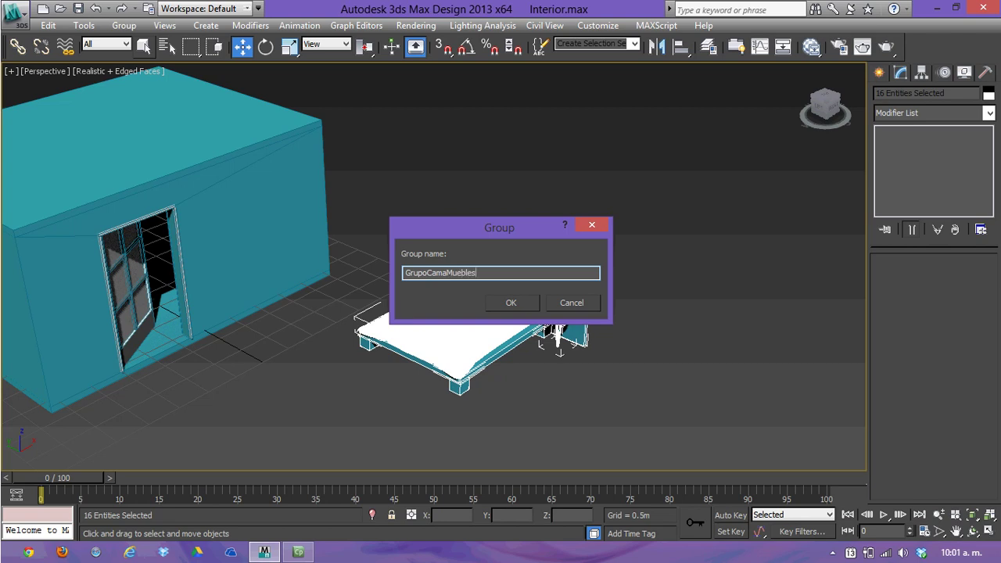
key(Return)
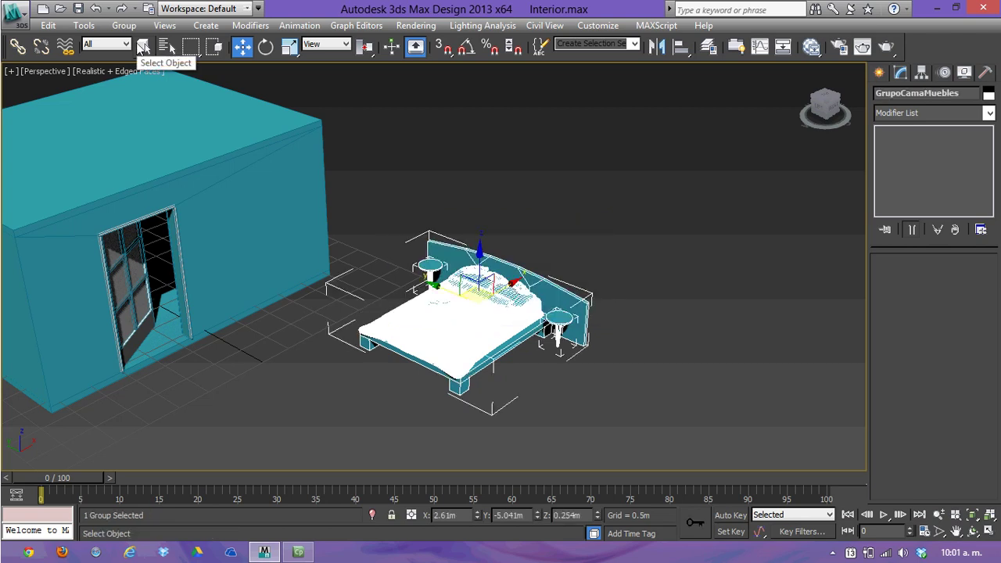
- Restore the four-viewport layout and frame the bed and room in Front and Top views
middle_drag(498, 295, 510, 309)
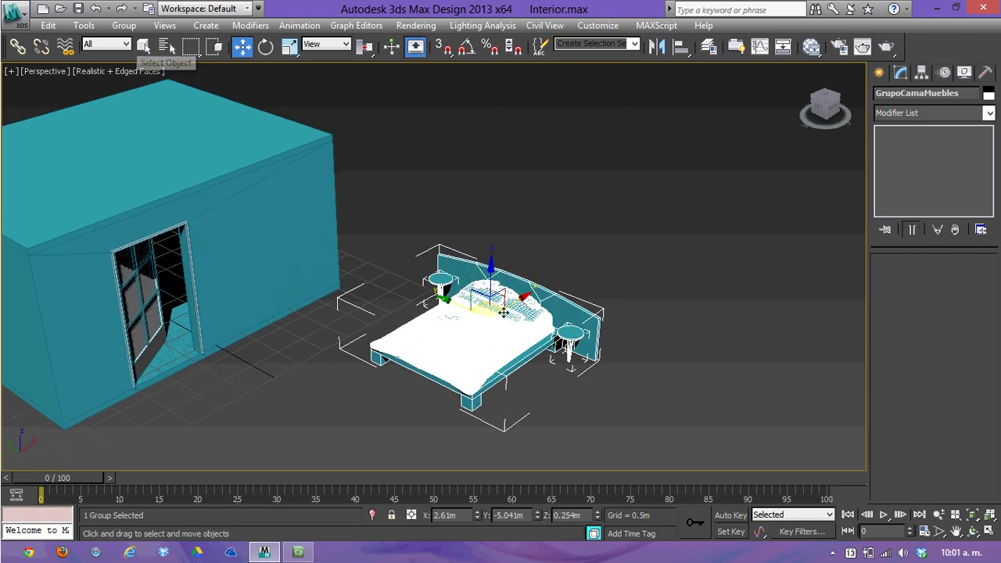
key(alt+w)
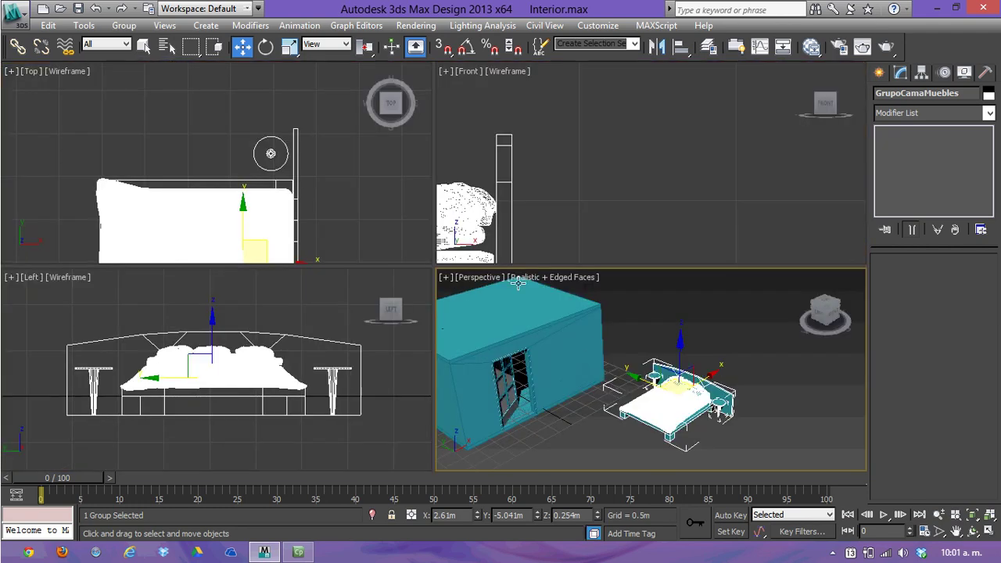
scroll(666, 162, up, 3)
middle_drag(669, 163, 655, 222)
scroll(658, 220, down, 2)
scroll(245, 210, down, 3)
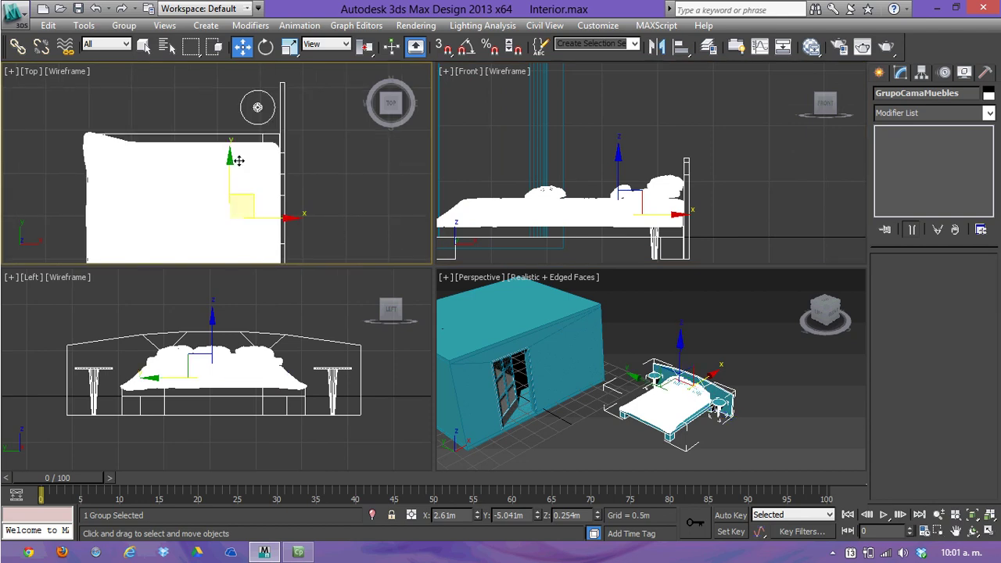
scroll(250, 215, down, 3)
scroll(256, 221, down, 3)
middle_drag(261, 220, 313, 207)
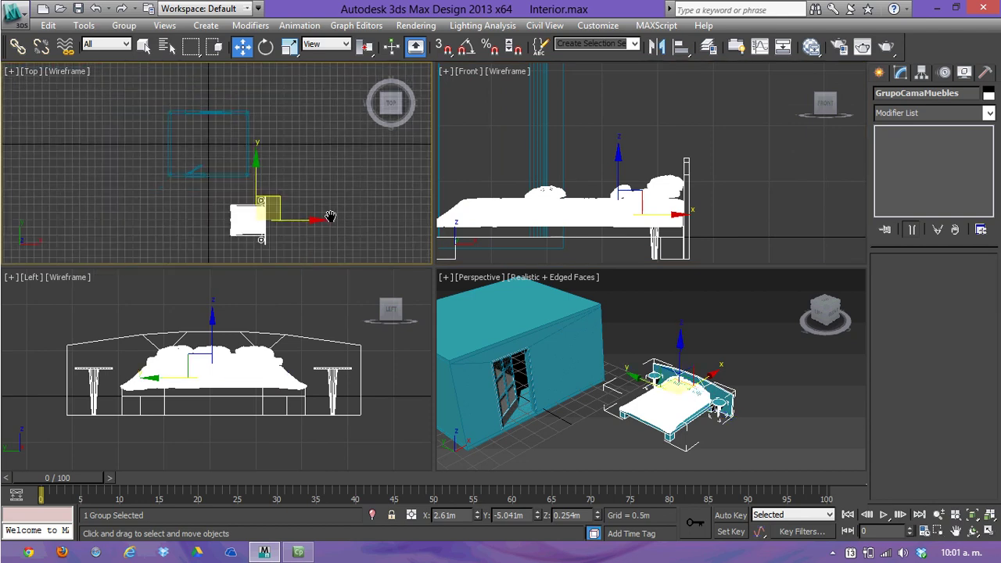
scroll(320, 194, down, 2)
- Move the GrupoCamaMuebles group inside the room outline in the Top view
drag(300, 173, 281, 104)
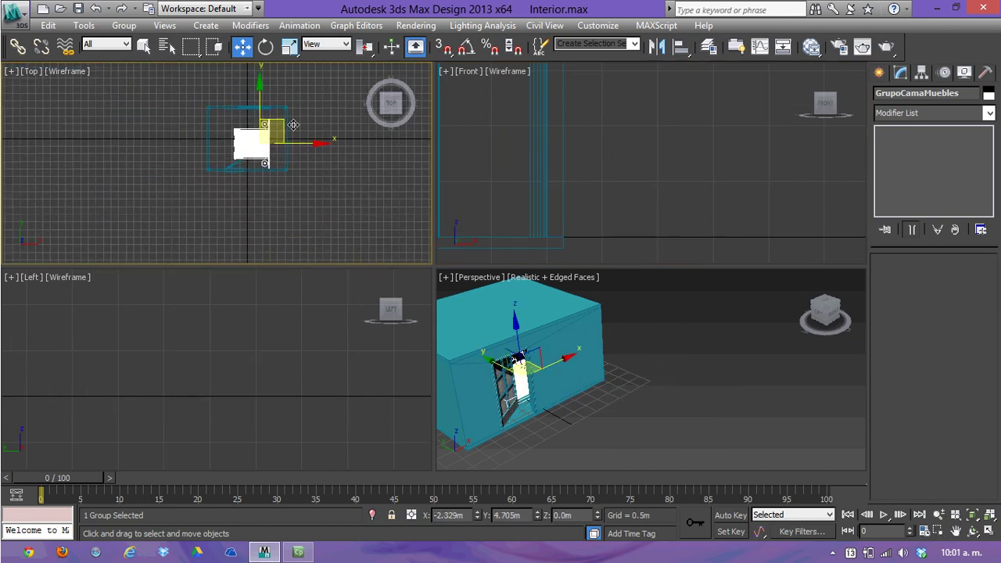
scroll(299, 179, up, 3)
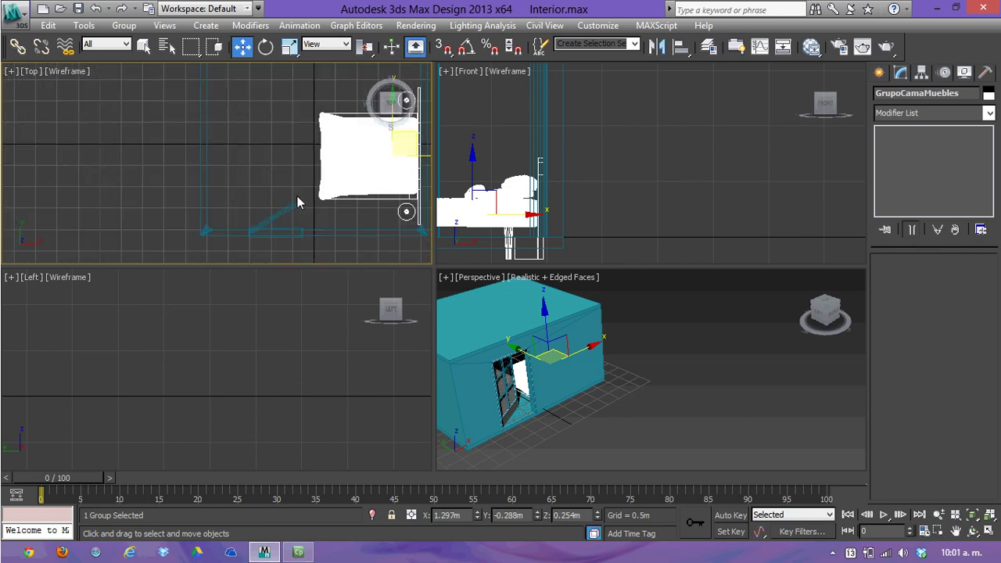
middle_drag(297, 201, 235, 196)
scroll(298, 179, up, 2)
middle_drag(297, 179, 223, 161)
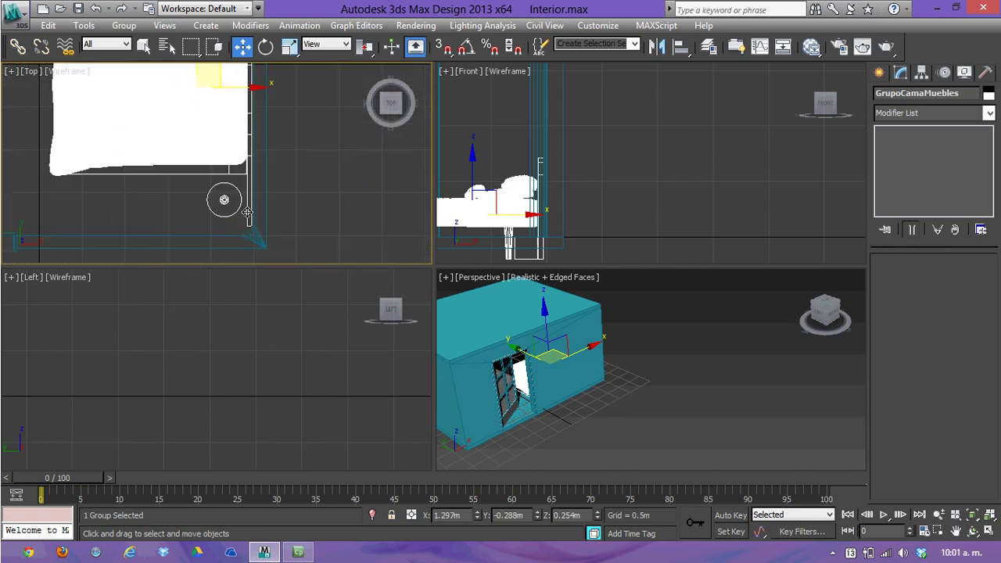
middle_drag(247, 193, 248, 172)
scroll(248, 172, up, 2)
scroll(242, 177, up, 2)
drag(539, 518, 480, 517)
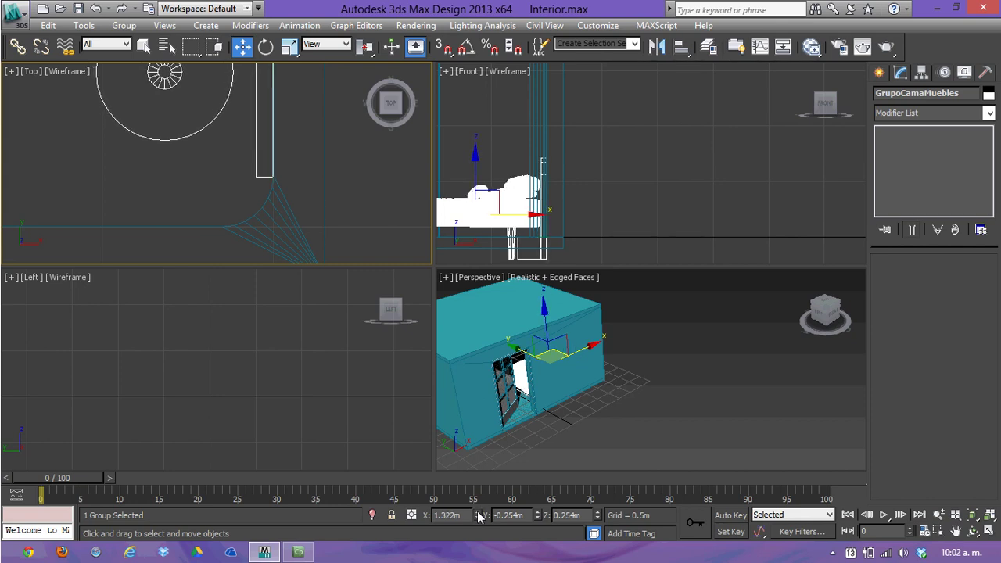
- Check the bed group's placement inside the room in the Top and Front views
scroll(244, 147, down, 2)
scroll(261, 118, down, 1)
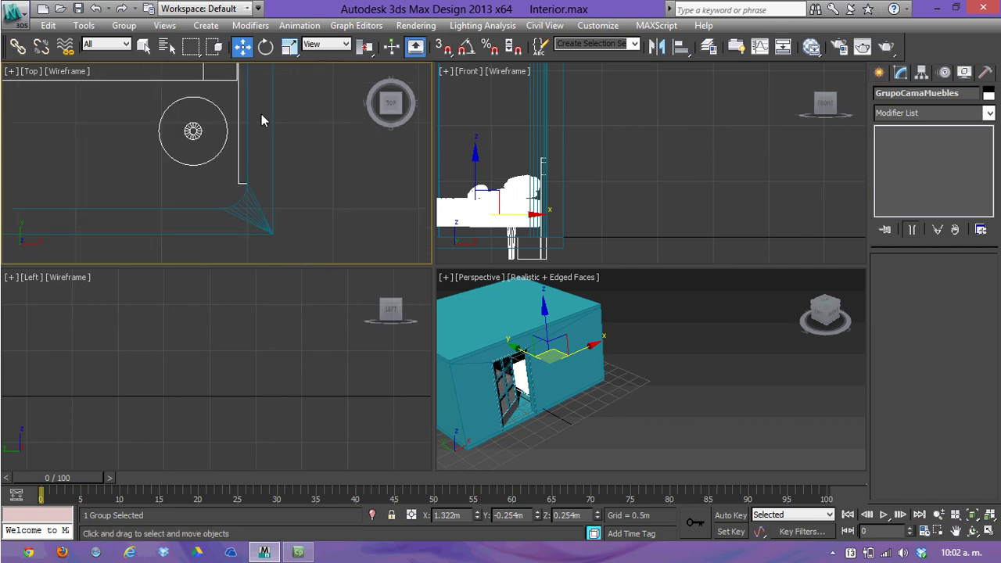
scroll(252, 178, down, 1)
middle_drag(250, 143, 273, 169)
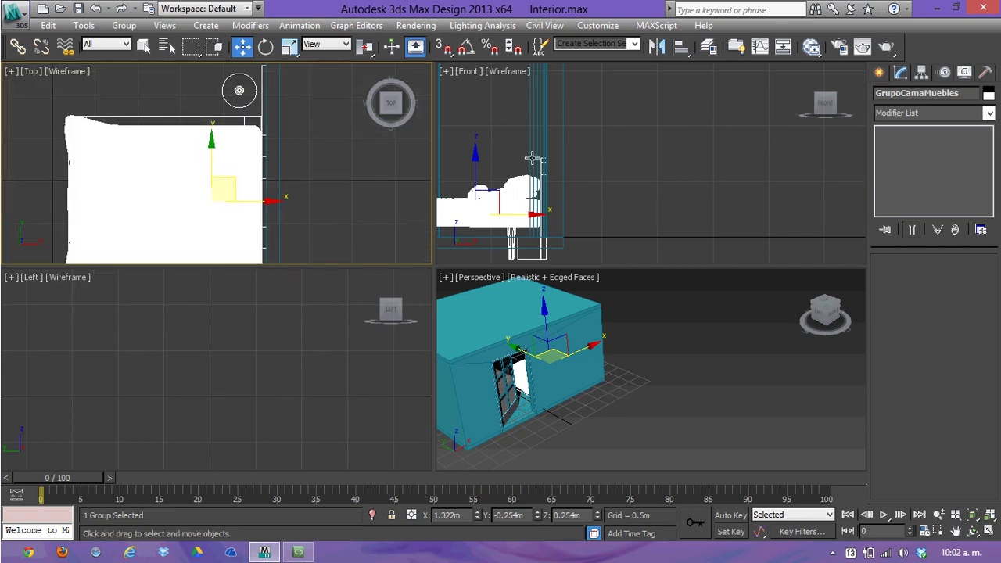
scroll(532, 158, up, 2)
scroll(599, 188, up, 1)
scroll(584, 157, down, 2)
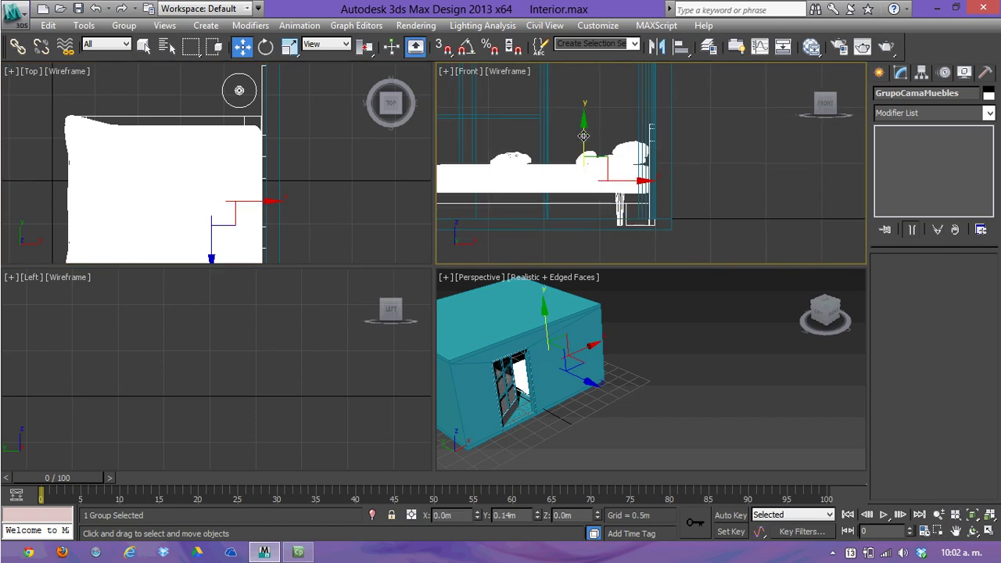
scroll(583, 157, down, 1)
mouse_move(655, 219)
middle_down()
mouse_move(592, 171)
mouse_move(608, 183)
mouse_move(552, 194)
mouse_move(583, 190)
mouse_move(631, 217)
mouse_move(629, 184)
middle_up()
scroll(592, 170, up, 3)
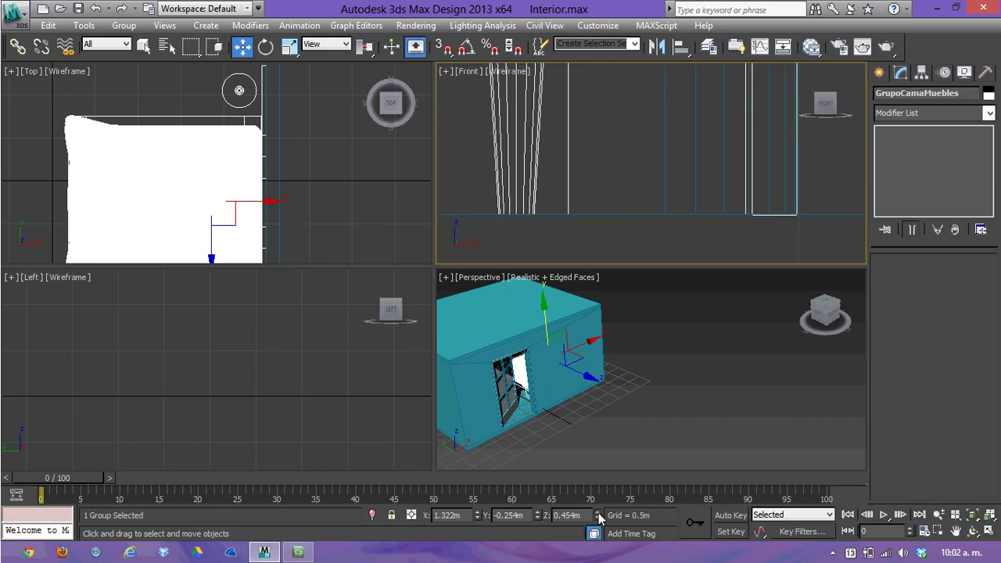
scroll(651, 350, down, 3)
- Deselect the bed group and Zoom Extents All so every view shows the room
click(651, 350)
scroll(651, 351, down, 2)
scroll(603, 367, up, 3)
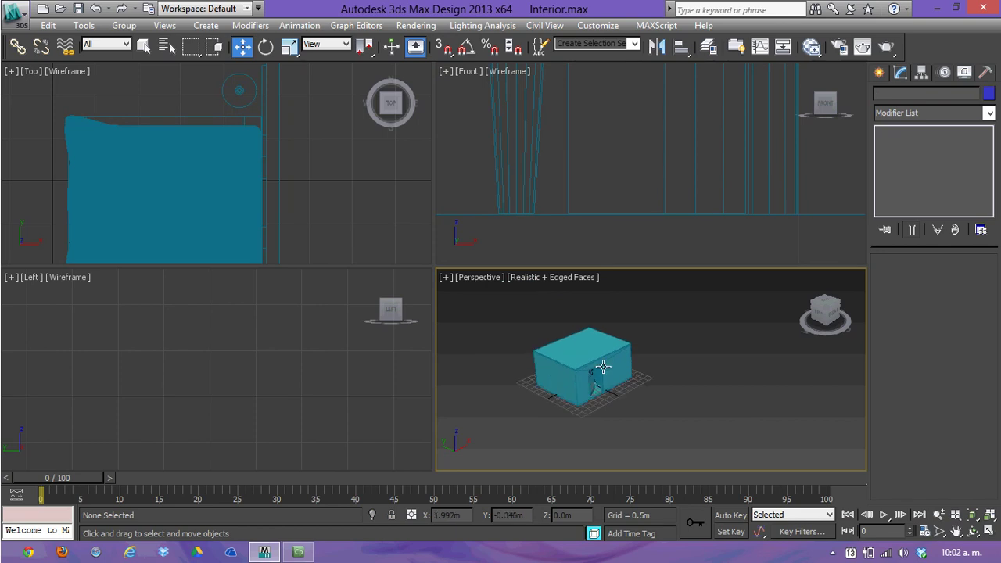
click(989, 515)
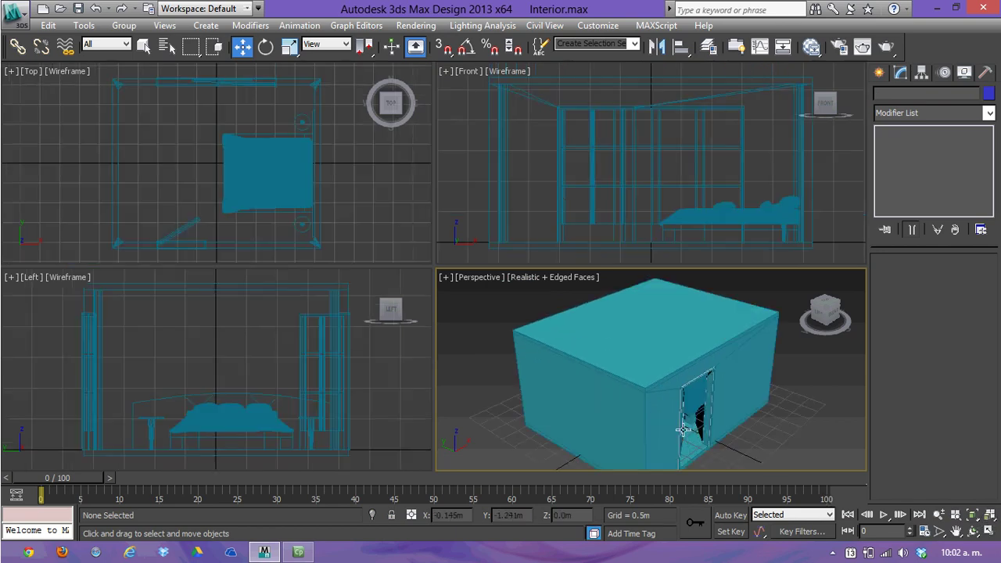
- Switch the perspective viewport from Realistic + Edged Faces to Wireframe
click(554, 278)
click(577, 297)
click(546, 277)
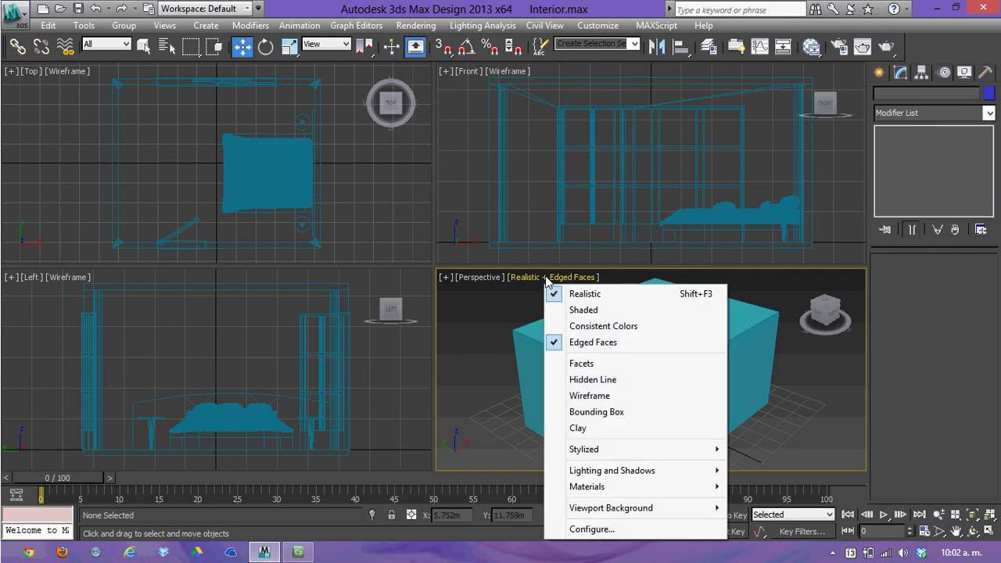
click(479, 324)
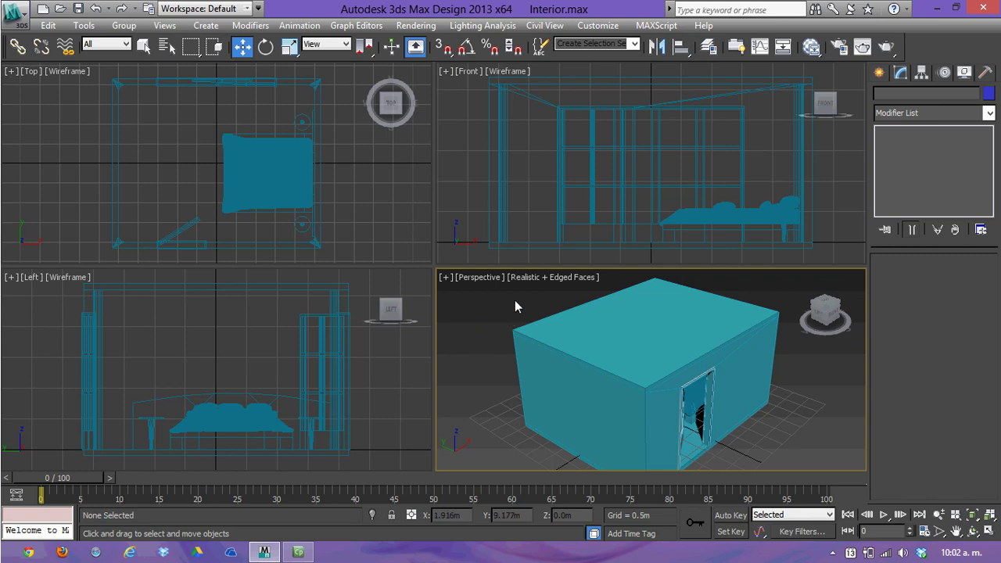
click(526, 278)
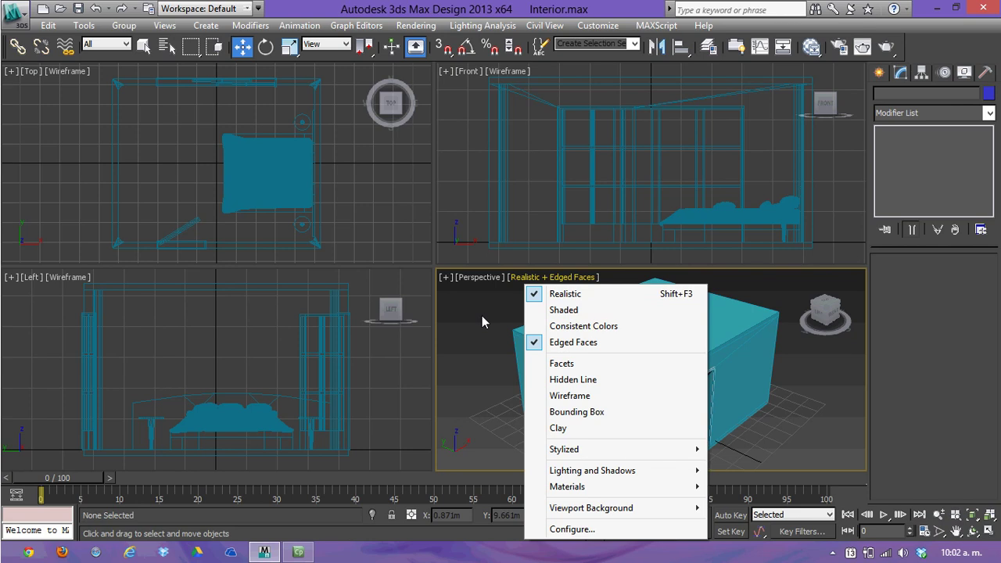
click(566, 396)
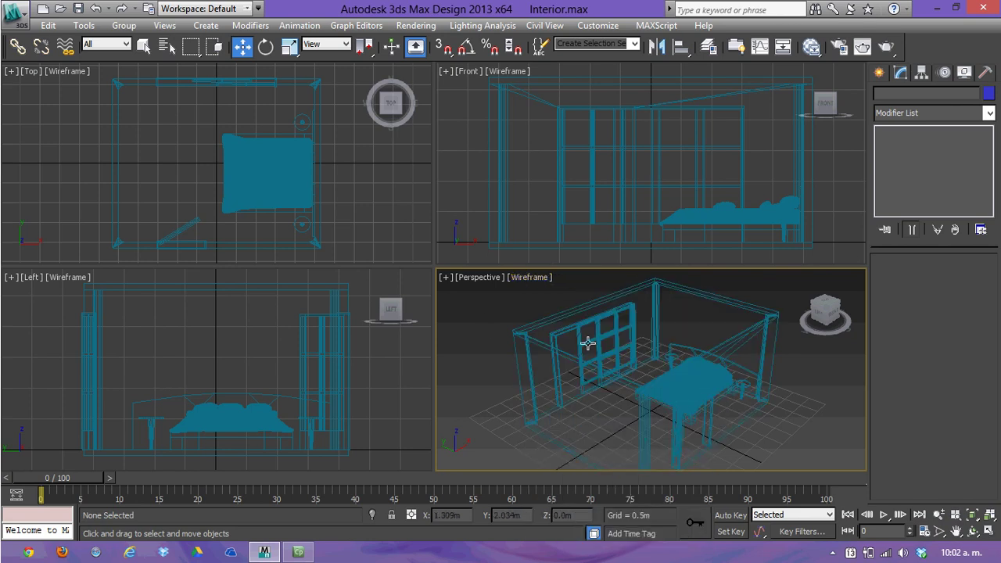
- Orbit the perspective view around the room, then Zoom Extents All again
mouse_move(668, 428)
alt+middle_down()
mouse_move(720, 459)
mouse_move(784, 423)
mouse_move(619, 442)
alt+middle_up()
scroll(319, 398, up, 2)
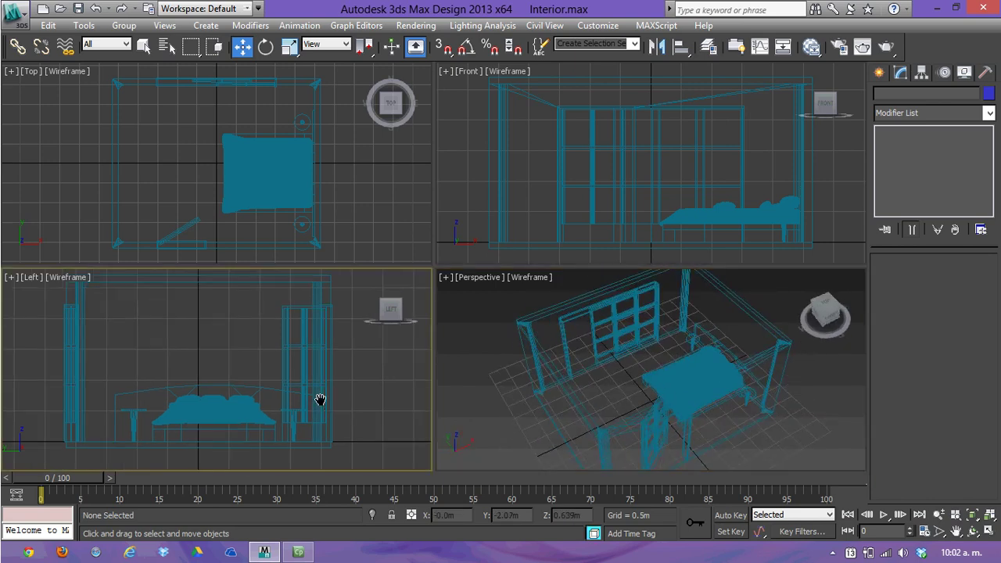
middle_drag(204, 433, 165, 403)
middle_drag(253, 215, 258, 214)
scroll(602, 206, down, 1)
scroll(581, 196, down, 1)
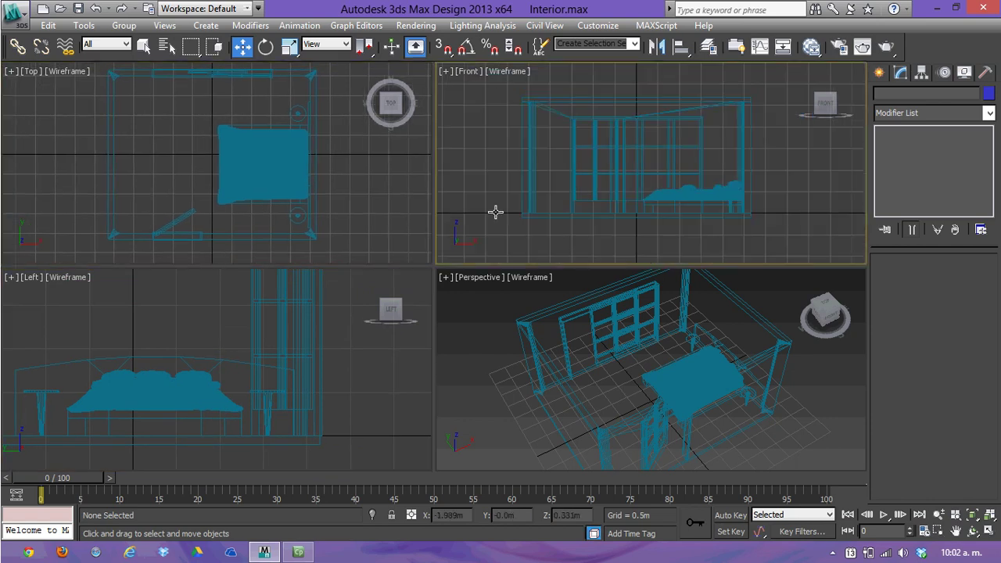
click(988, 521)
click(750, 444)
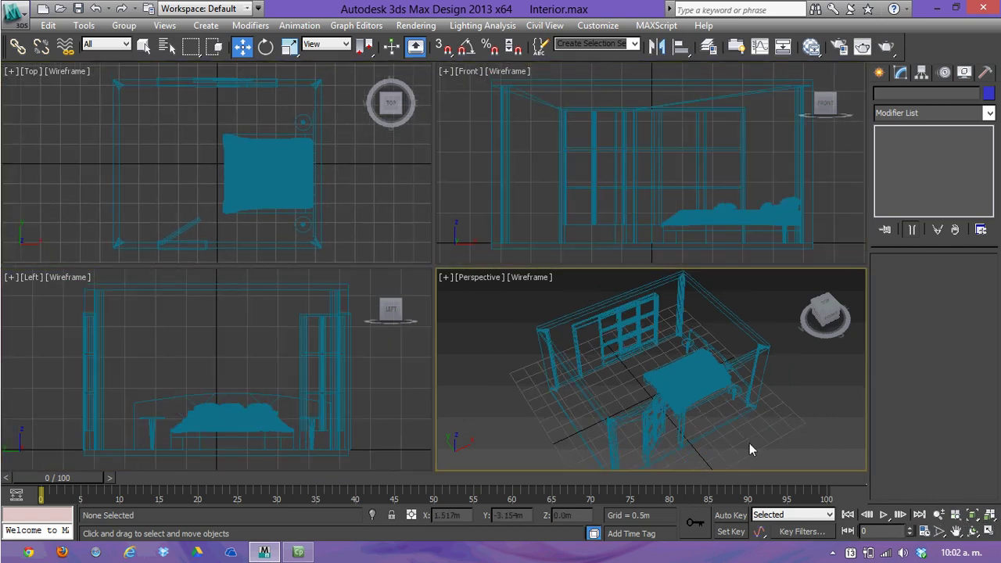